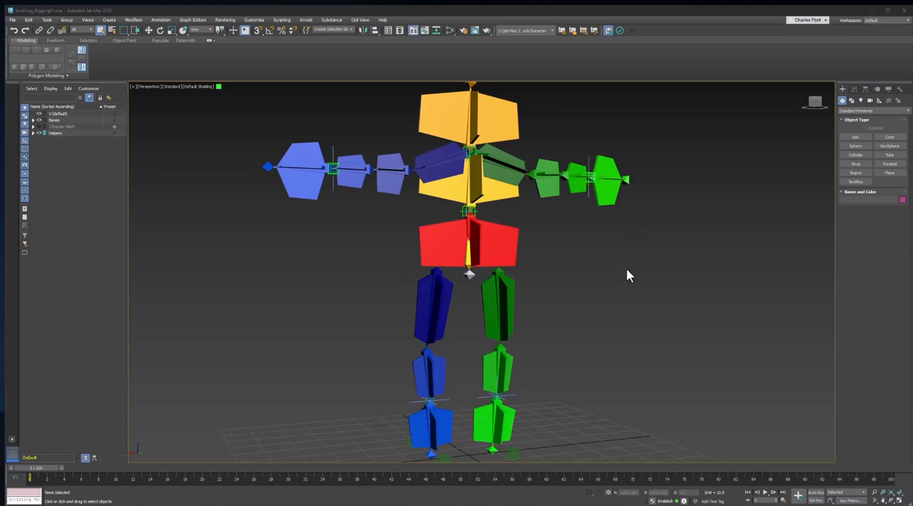
# Draw a rectangle spline in the top view around the blue foot, about 26 by 13 units
pyautogui.moveTo(626, 268); pyautogui.dragTo(624, 253, button='middle')
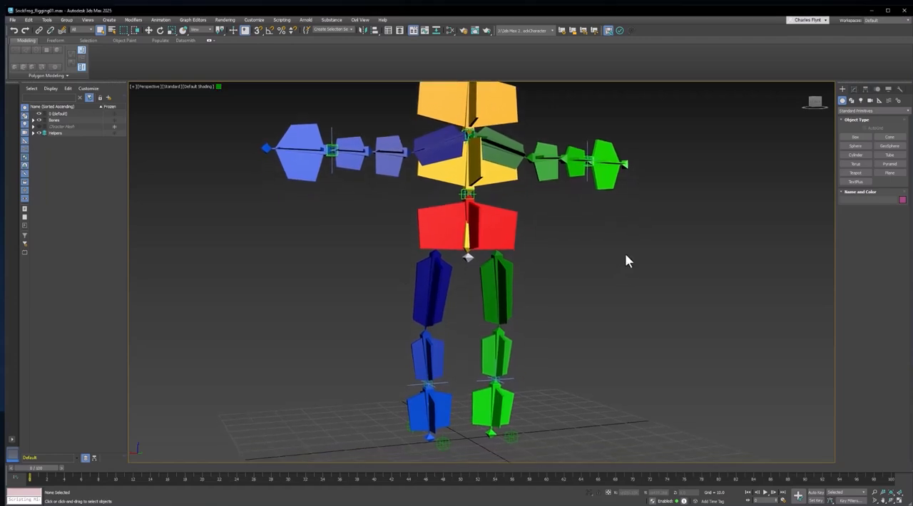
pyautogui.click(852, 101)
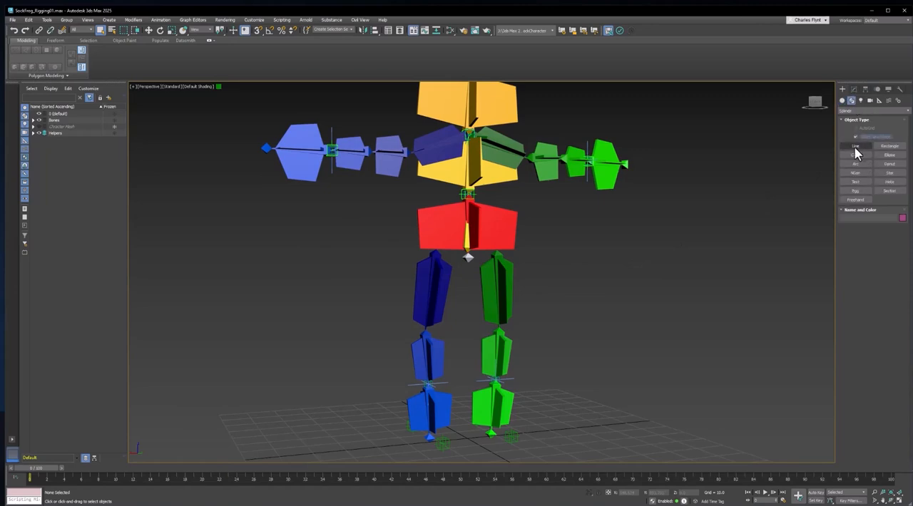
pyautogui.click(856, 155)
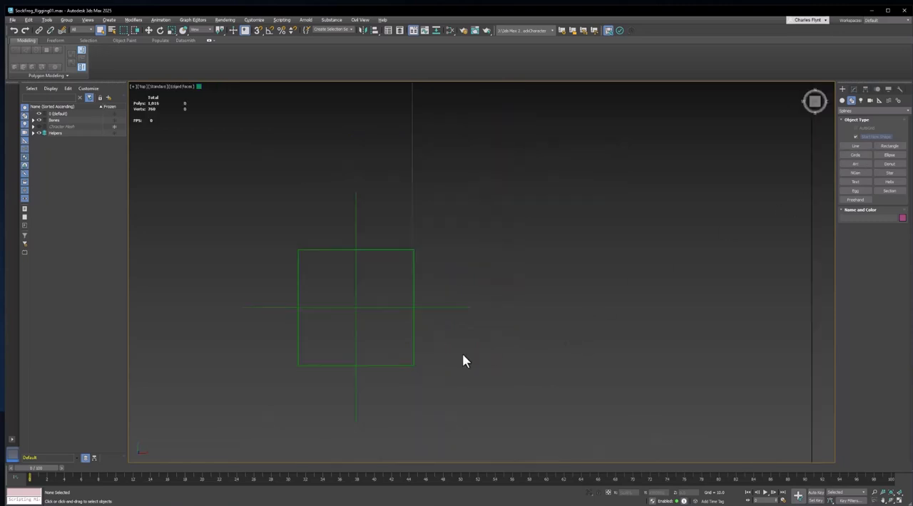
pyautogui.scroll(-8, 493, 321)
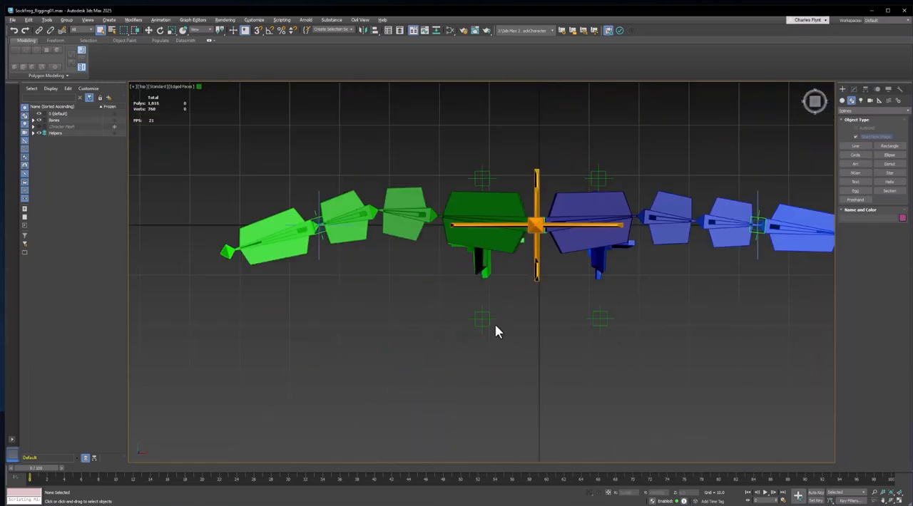
pyautogui.moveTo(518, 325); pyautogui.dragTo(504, 355, button='middle')
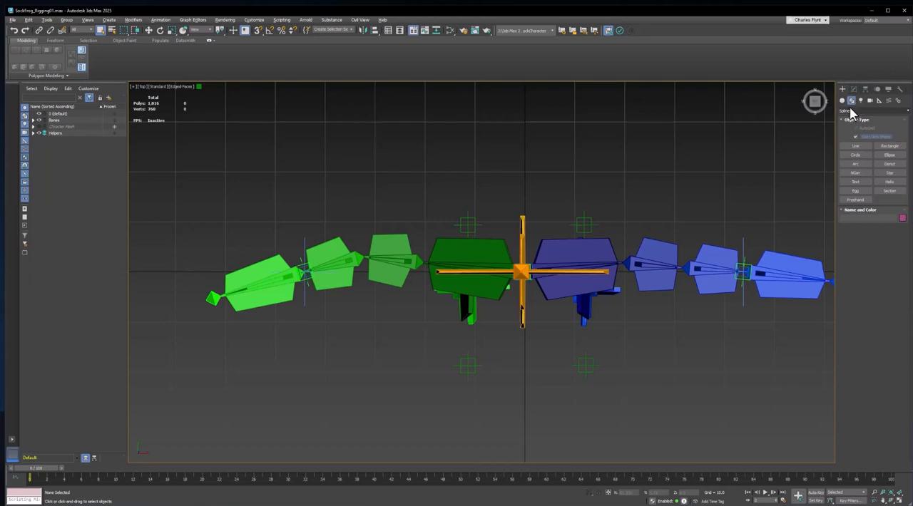
pyautogui.click(889, 146)
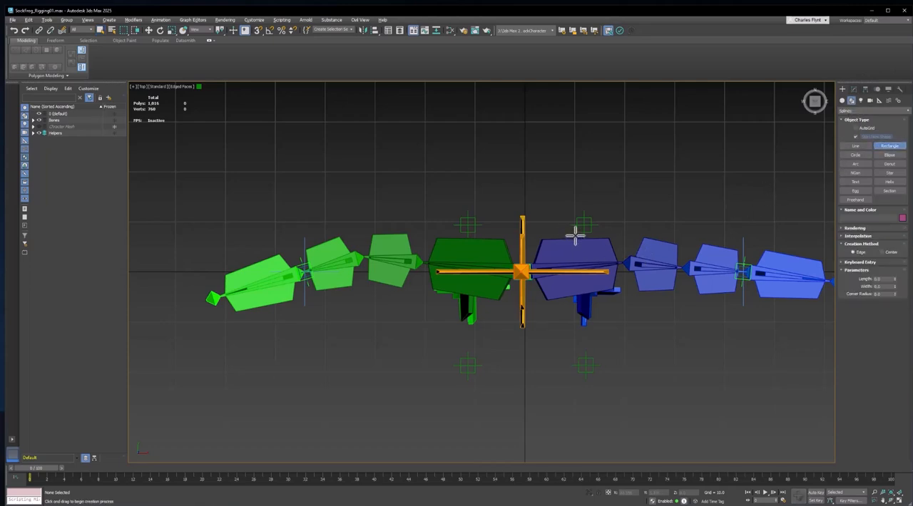
pyautogui.moveTo(557, 223); pyautogui.dragTo(619, 365)
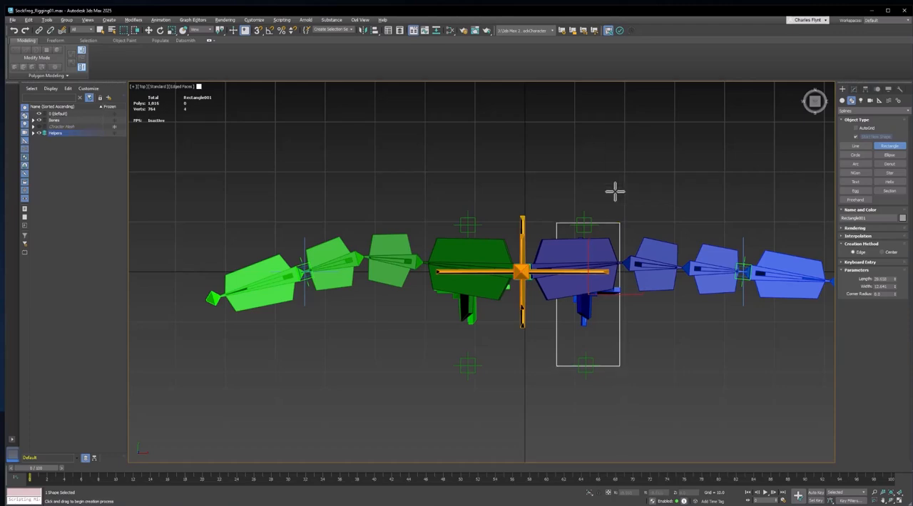
# Enable viewport rendering for the rectangle spline
pyautogui.click(854, 90)
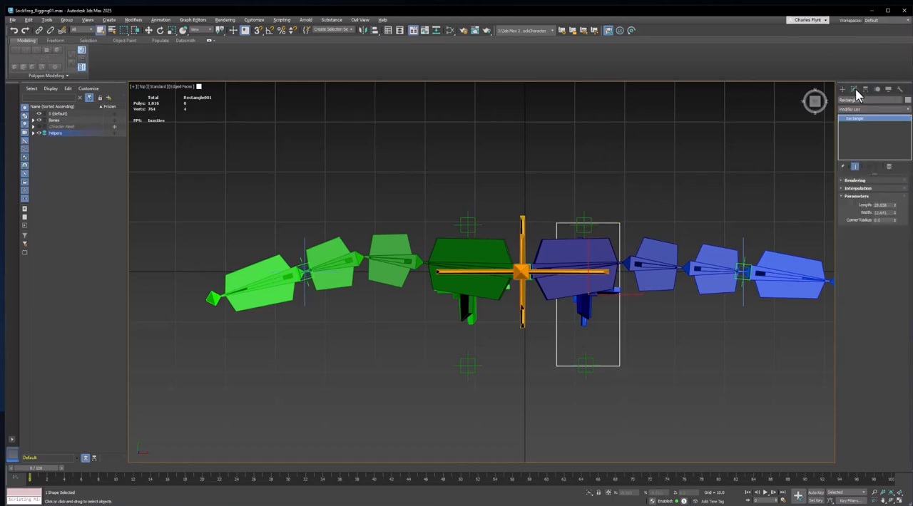
pyautogui.moveTo(699, 201); pyautogui.dragTo(683, 211, button='middle')
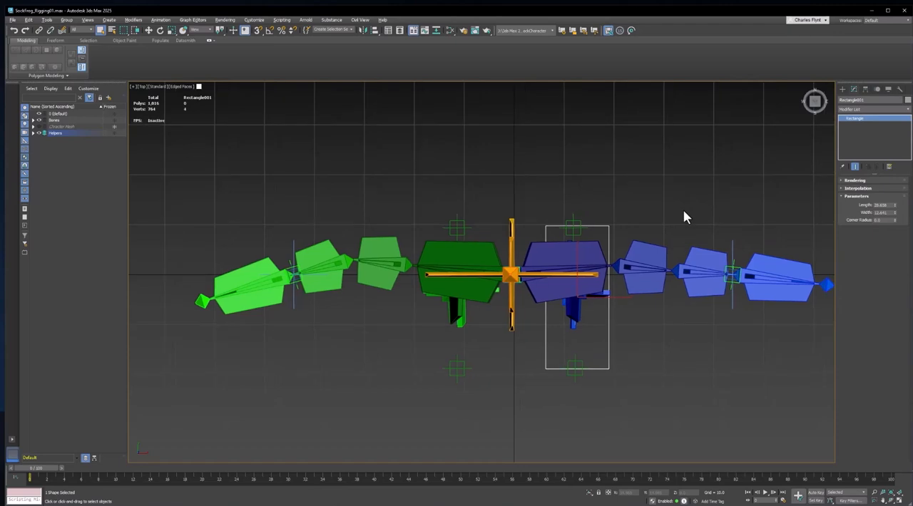
pyautogui.press('p')
pyautogui.moveTo(564, 279); pyautogui.dragTo(605, 237, button='middle')
pyautogui.scroll(5, 472, 379)
pyautogui.moveTo(472, 380); pyautogui.dragTo(530, 318, button='middle')
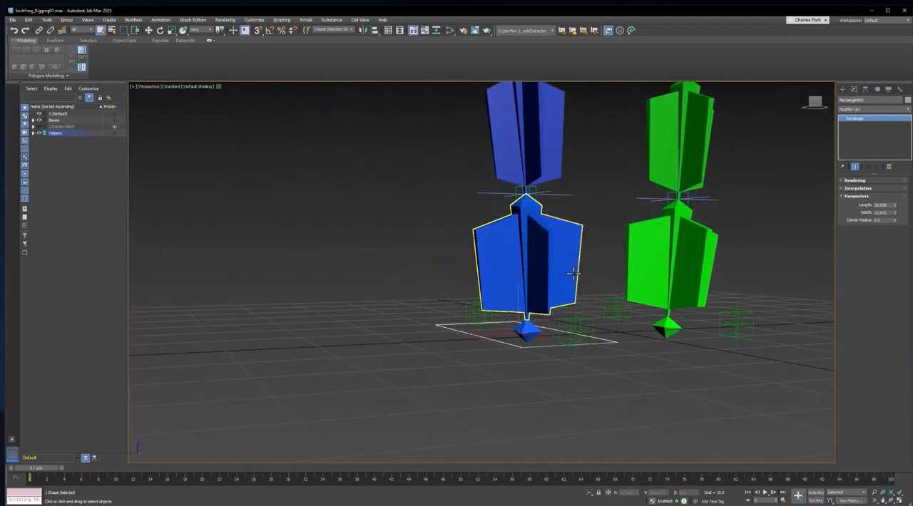
pyautogui.keyDown('alt'); pyautogui.moveTo(575, 273); pyautogui.dragTo(582, 337, button='middle'); pyautogui.keyUp('alt')
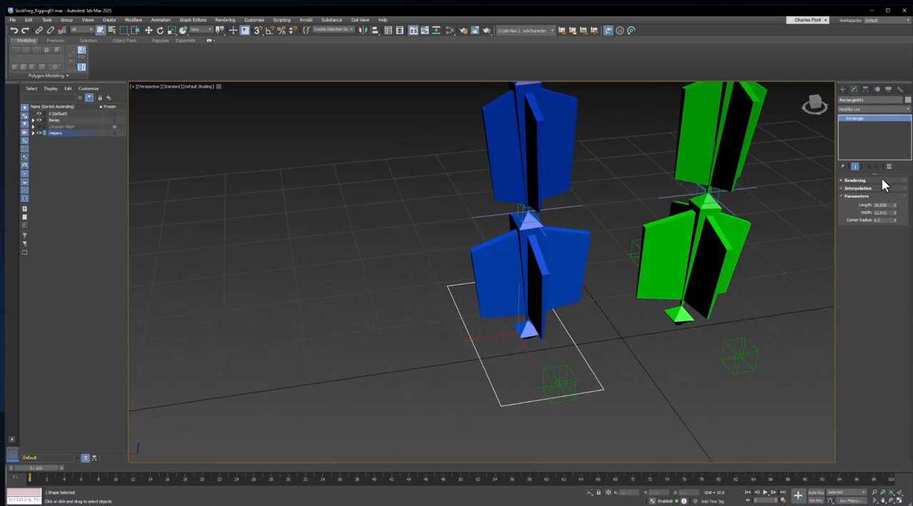
pyautogui.click(848, 182)
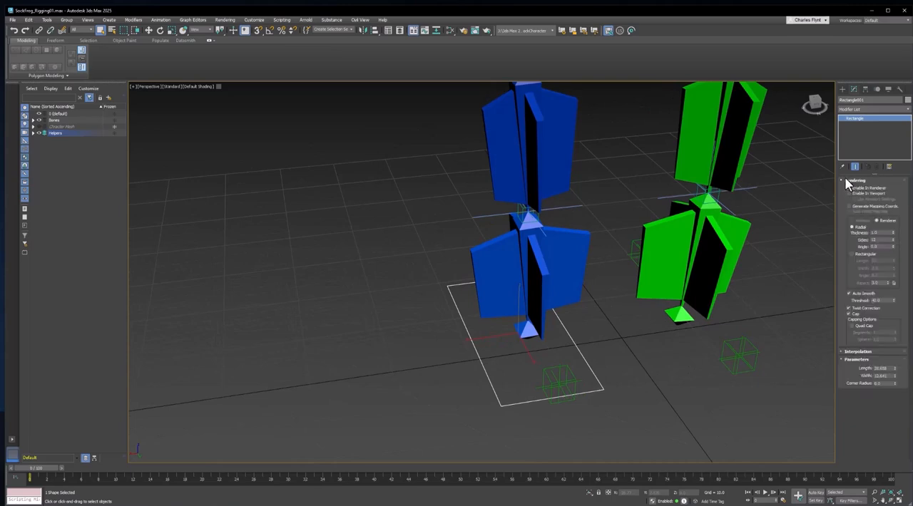
pyautogui.click(850, 193)
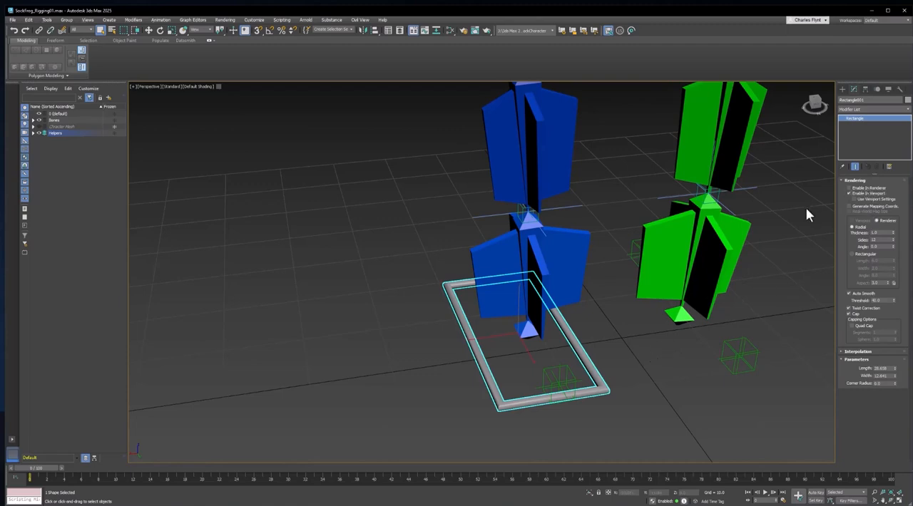
# Set the rectangle's radial rendering to 3 sides and a thickness of 1
pyautogui.keyDown('alt'); pyautogui.moveTo(650, 358); pyautogui.dragTo(658, 348, button='middle'); pyautogui.keyUp('alt')
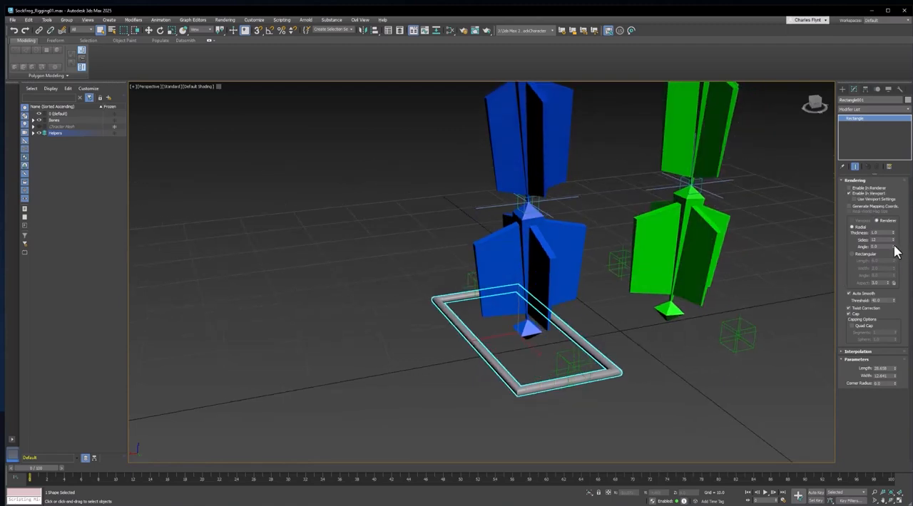
pyautogui.scroll(5, 607, 389)
pyautogui.scroll(-3, 794, 267)
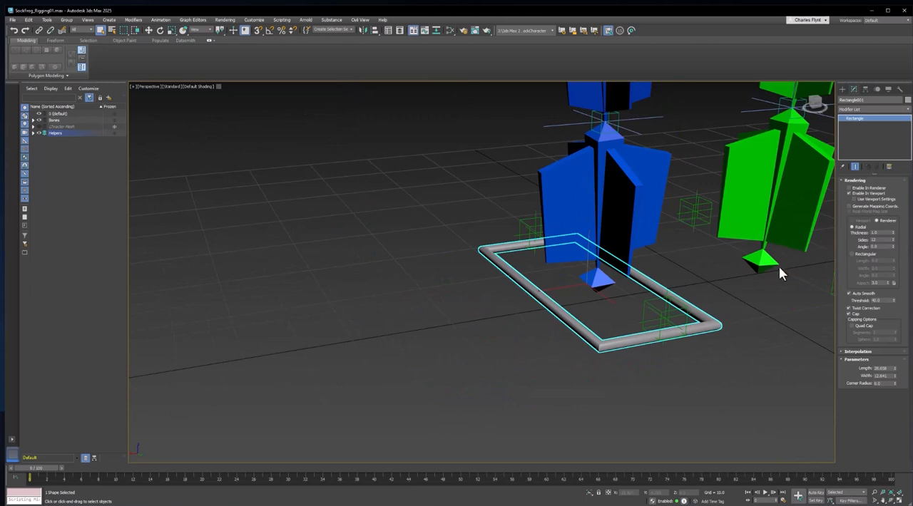
pyautogui.scroll(3, 779, 269)
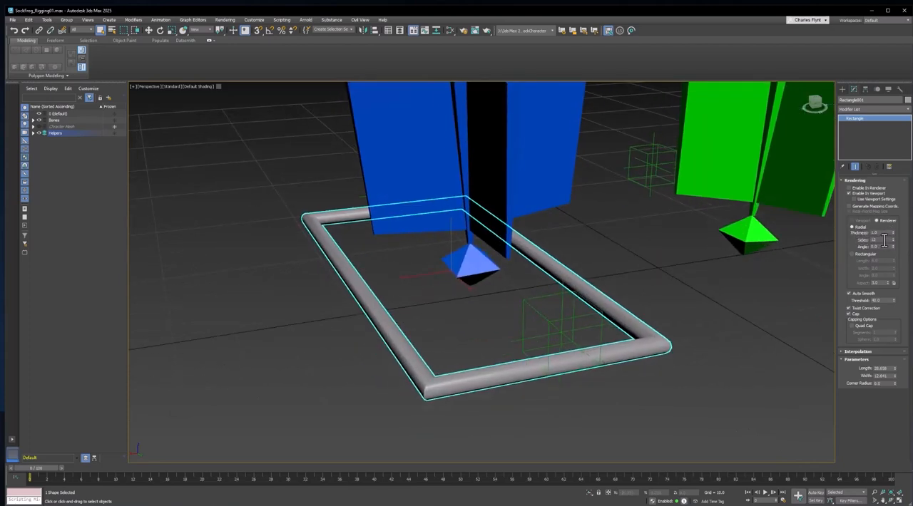
pyautogui.moveTo(893, 241); pyautogui.dragTo(894, 292)
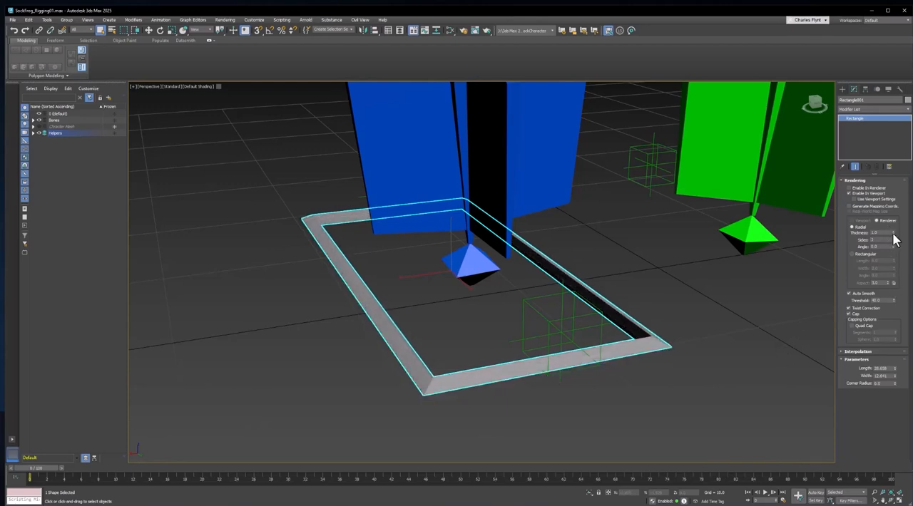
pyautogui.moveTo(893, 234); pyautogui.dragTo(798, 238)
pyautogui.write('1')
pyautogui.press('Return')
# Convert the rectangle to an editable spline
pyautogui.rightClick(653, 334)
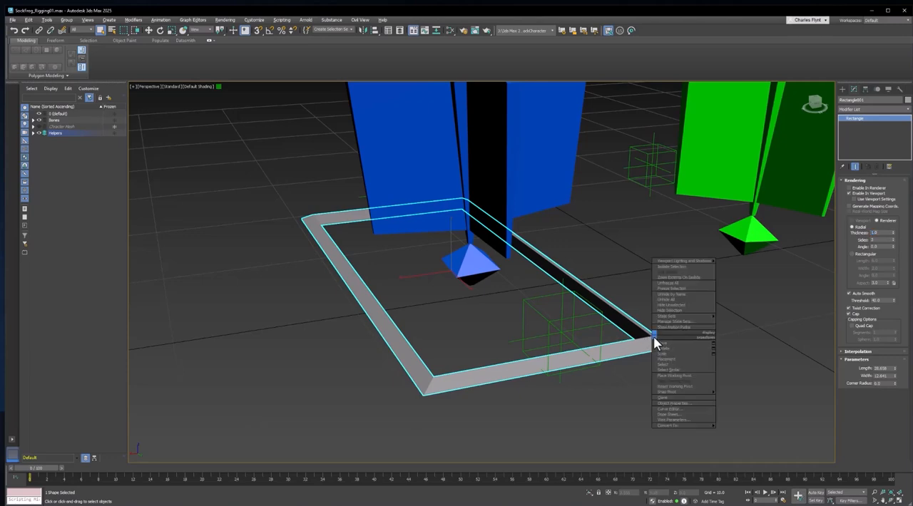
pyautogui.moveTo(677, 425)
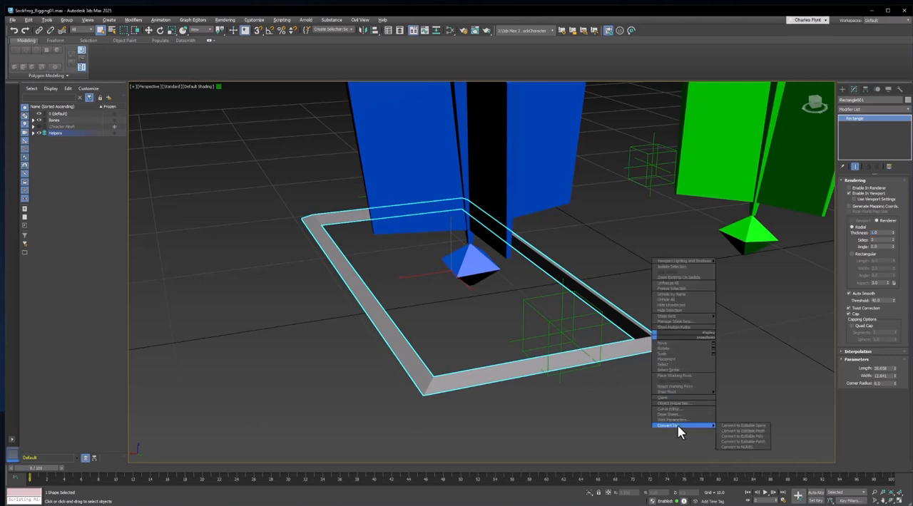
pyautogui.click(752, 430)
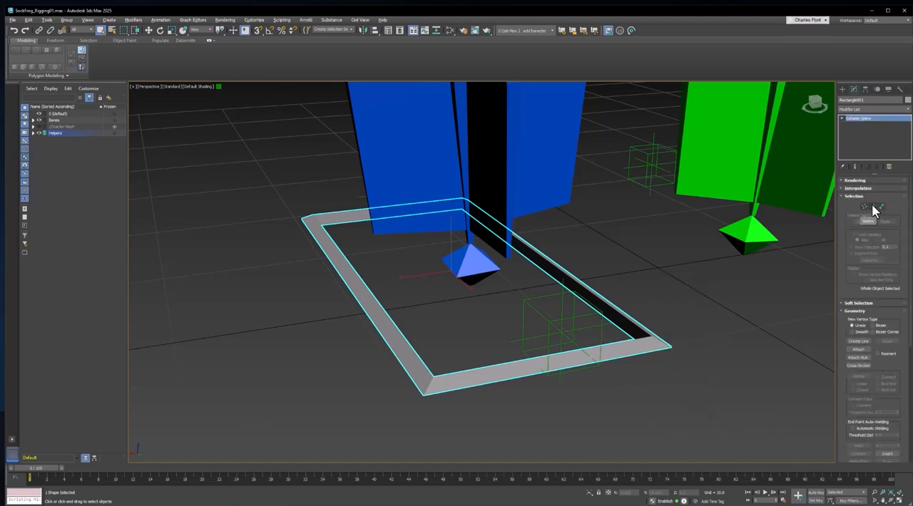
# At segment level, move the rectangle's left and right side segments closer to the foot
pyautogui.click(873, 207)
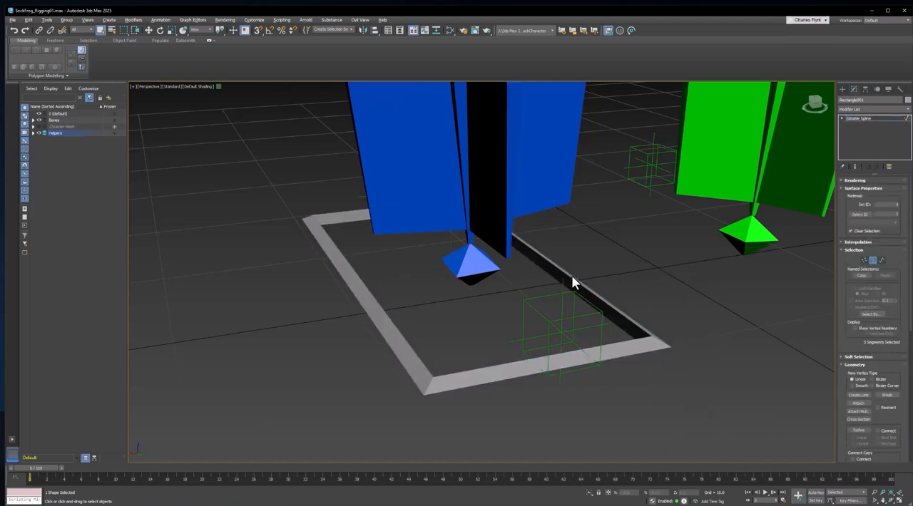
pyautogui.click(380, 320)
pyautogui.press('w')
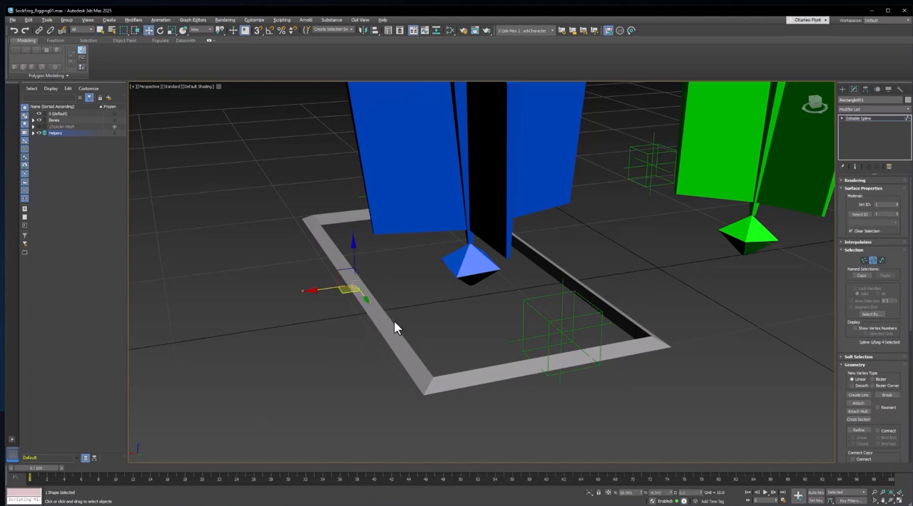
pyautogui.moveTo(316, 289)
pyautogui.mouseDown()
pyautogui.moveTo(292, 295)
pyautogui.moveTo(331, 289)
pyautogui.moveTo(321, 291)
pyautogui.mouseUp()
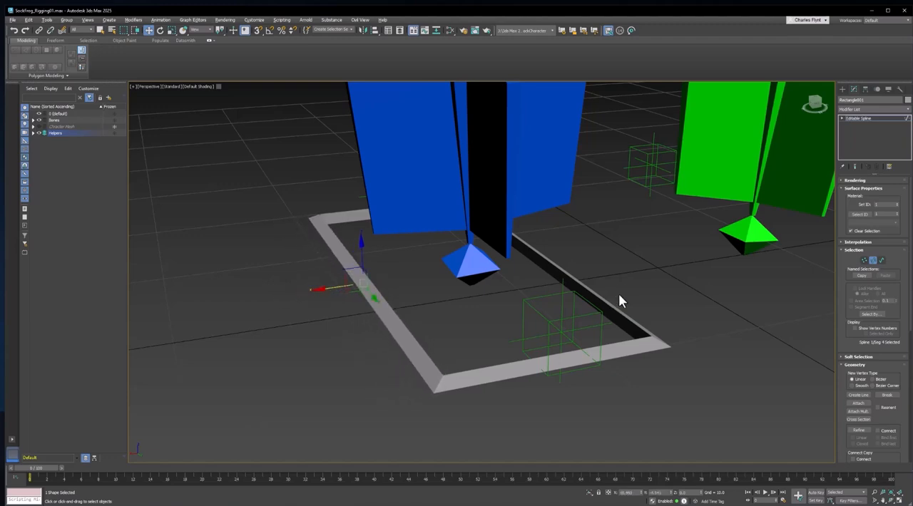
pyautogui.moveTo(619, 294); pyautogui.dragTo(654, 306, button='middle')
pyautogui.click(654, 306)
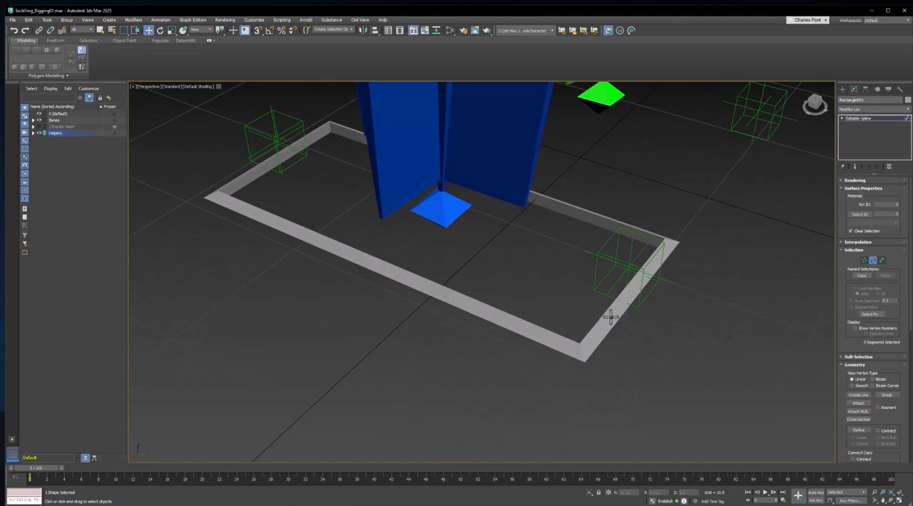
pyautogui.click(610, 314)
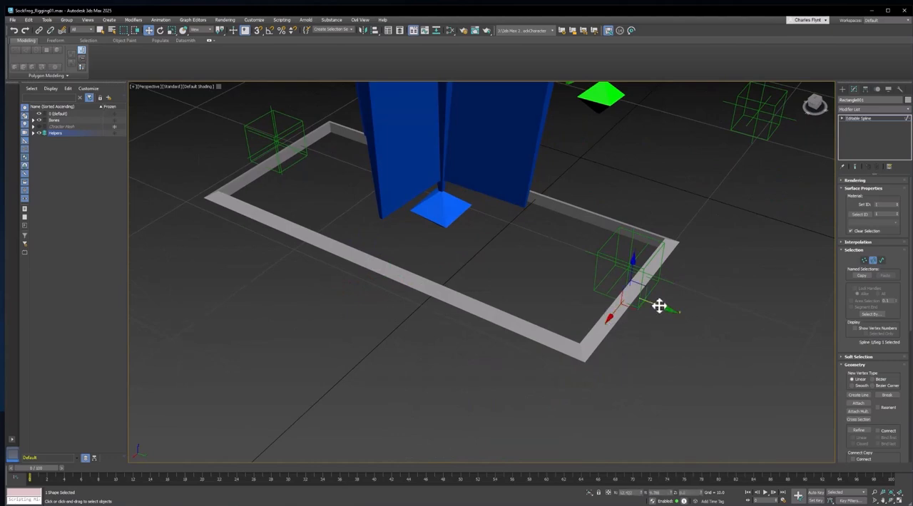
pyautogui.moveTo(658, 306); pyautogui.dragTo(641, 293)
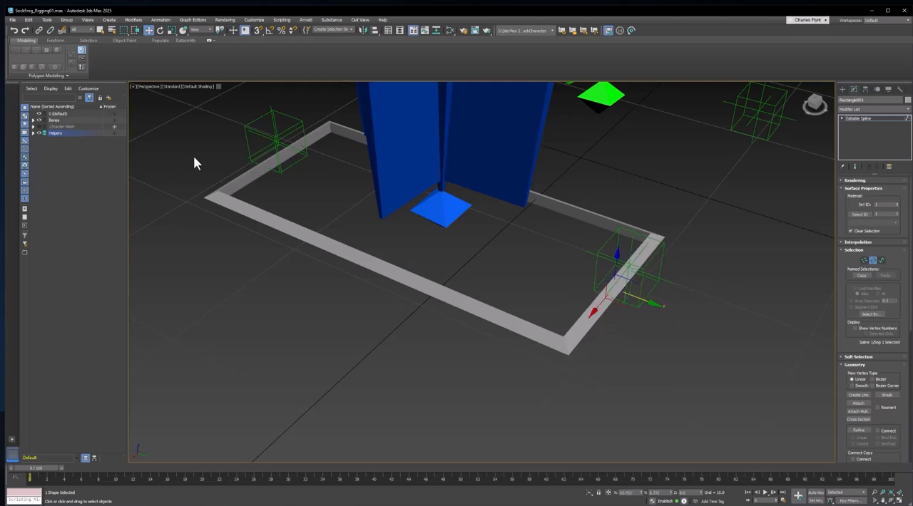
# Readjust the left and right side segments so the rectangle fits snugly around the foot
pyautogui.click(250, 172)
pyautogui.keyDown('alt'); pyautogui.moveTo(302, 224); pyautogui.dragTo(356, 223, button='middle'); pyautogui.keyUp('alt')
pyautogui.keyDown('alt'); pyautogui.moveTo(397, 245); pyautogui.dragTo(284, 147, button='middle'); pyautogui.keyUp('alt')
pyautogui.moveTo(314, 158); pyautogui.dragTo(310, 159)
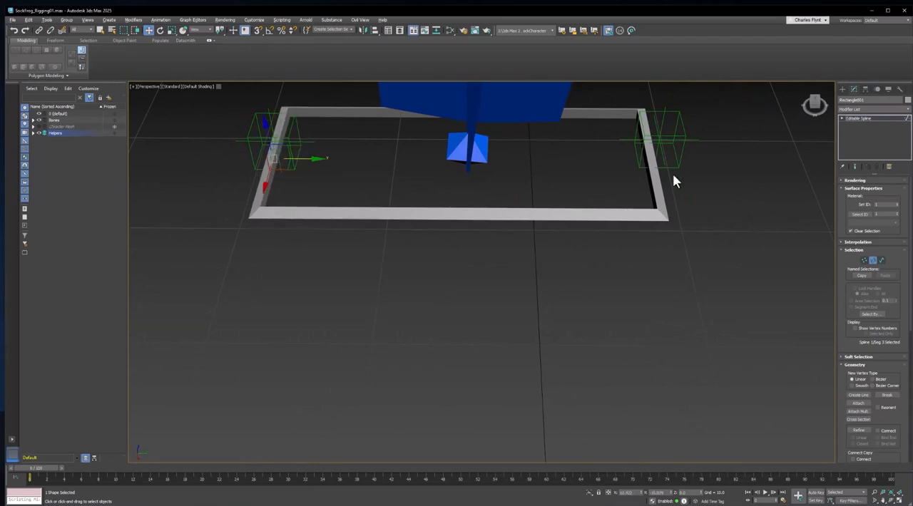
pyautogui.click(657, 192)
pyautogui.moveTo(668, 190)
pyautogui.keyDown('alt'); pyautogui.mouseDown(button='middle')
pyautogui.moveTo(658, 204)
pyautogui.moveTo(682, 161)
pyautogui.moveTo(678, 216)
pyautogui.moveTo(674, 182)
pyautogui.mouseUp(button='middle'); pyautogui.keyUp('alt')
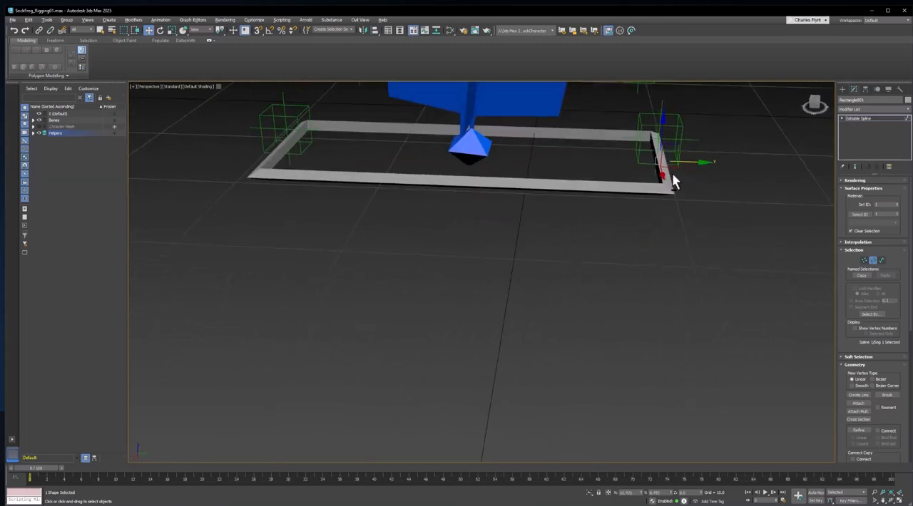
# Switch to vertex level and try moving the front right corner vertex
pyautogui.click(864, 260)
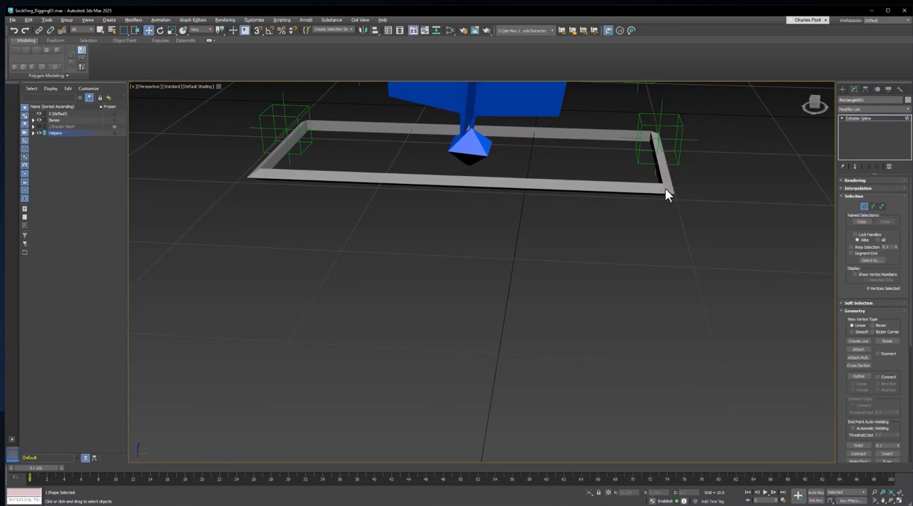
pyautogui.click(664, 192)
pyautogui.moveTo(664, 189)
pyautogui.keyDown('alt'); pyautogui.mouseDown(button='middle')
pyautogui.moveTo(677, 220)
pyautogui.moveTo(701, 188)
pyautogui.moveTo(664, 191)
pyautogui.mouseUp(button='middle'); pyautogui.keyUp('alt')
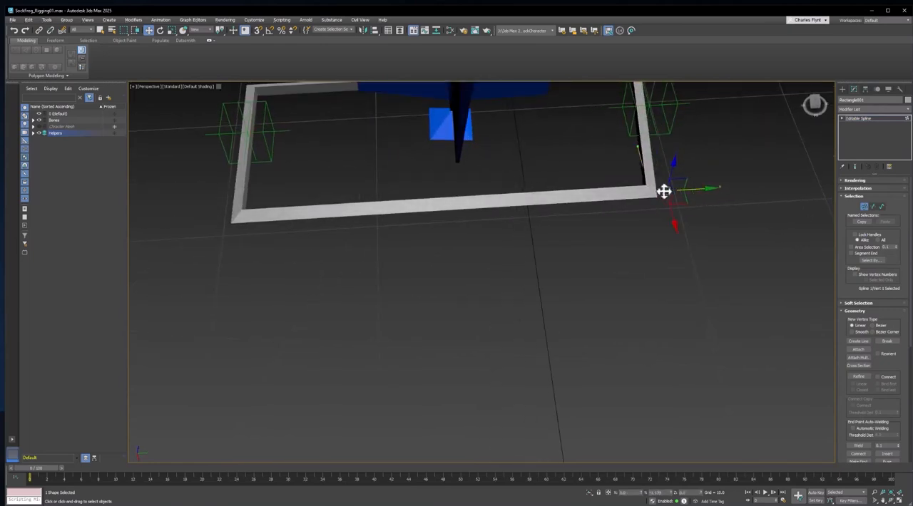
pyautogui.moveTo(664, 191); pyautogui.dragTo(668, 188)
pyautogui.moveTo(668, 188); pyautogui.dragTo(654, 244, button='middle')
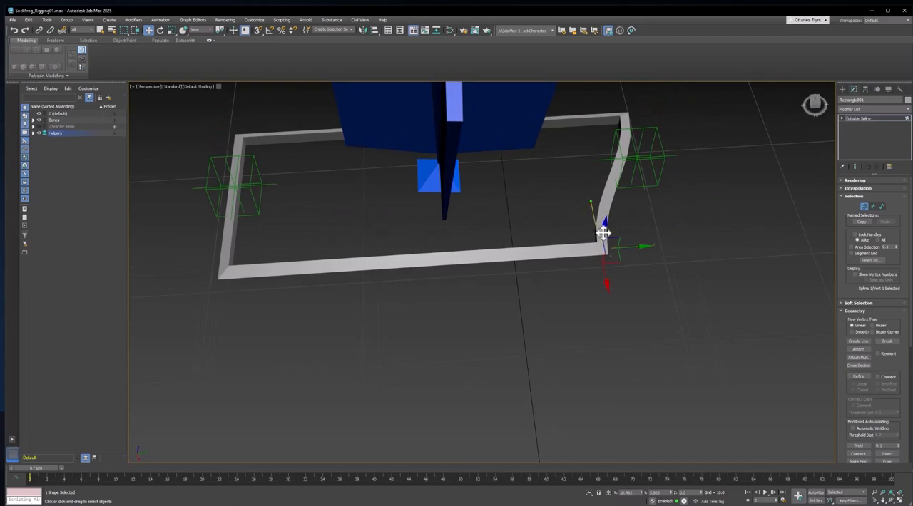
pyautogui.hotkey('ctrl', 'z')
# Select all four vertices of the rectangle and set them to Corner type
pyautogui.scroll(-5, 653, 229)
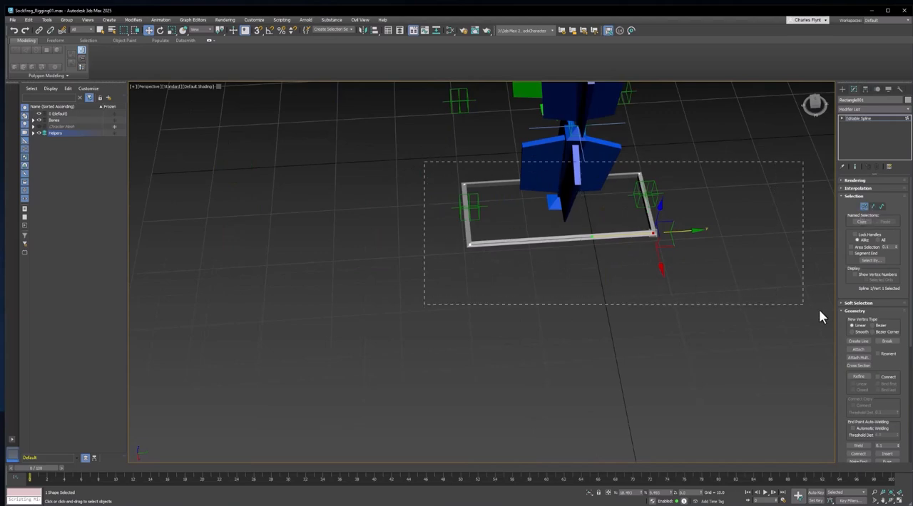
pyautogui.moveTo(820, 317); pyautogui.dragTo(819, 316)
pyautogui.rightClick(695, 164)
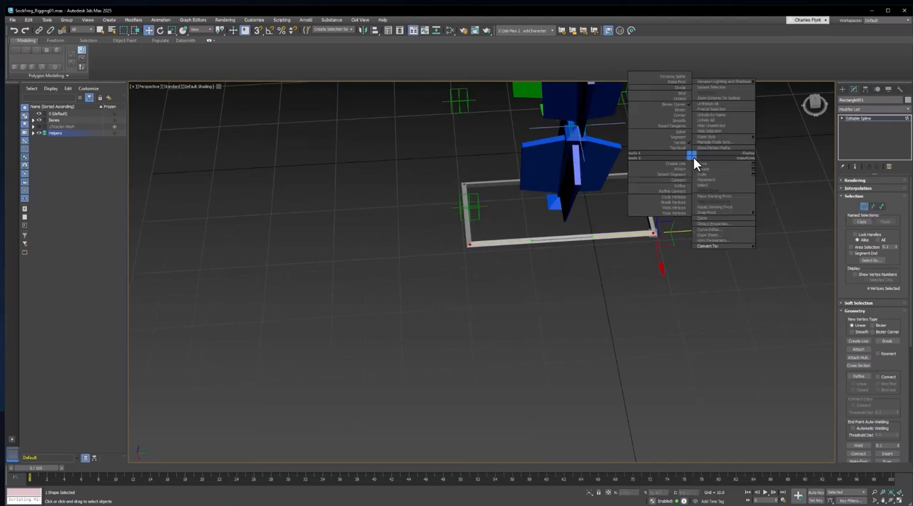
pyautogui.click(686, 116)
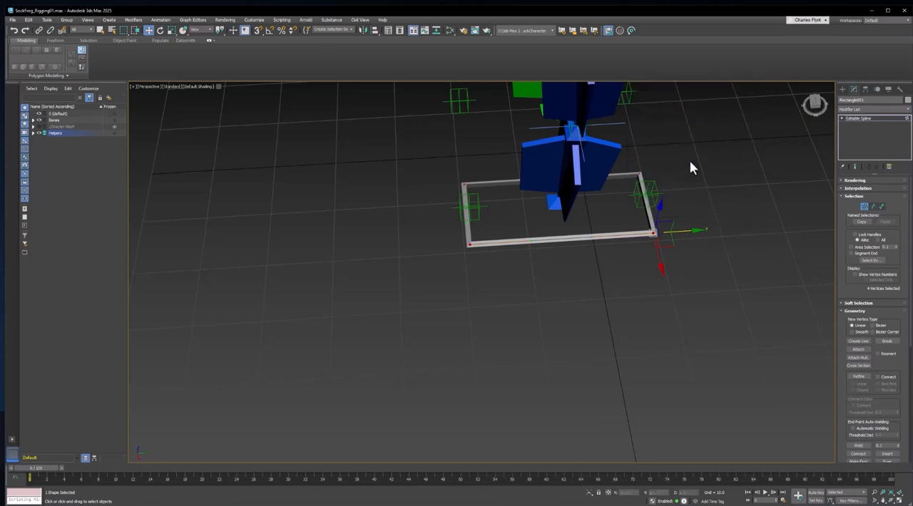
pyautogui.click(653, 234)
pyautogui.moveTo(679, 229); pyautogui.dragTo(657, 230)
pyautogui.hotkey('ctrl', 'z')
pyautogui.moveTo(748, 250); pyautogui.dragTo(503, 272, button='middle')
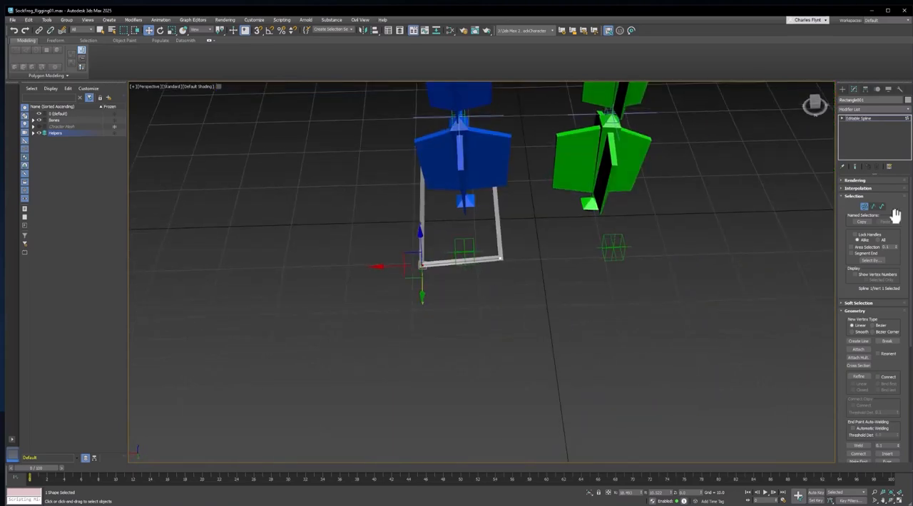
pyautogui.keyDown('alt'); pyautogui.moveTo(410, 360); pyautogui.dragTo(652, 408, button='middle'); pyautogui.keyUp('alt')
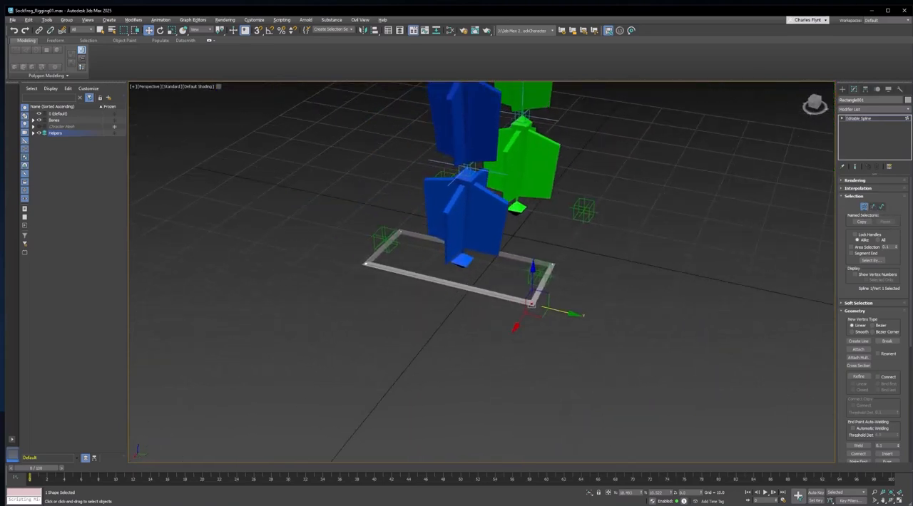
# Leave vertex level and set the rectangle's object color to blue
pyautogui.click(866, 208)
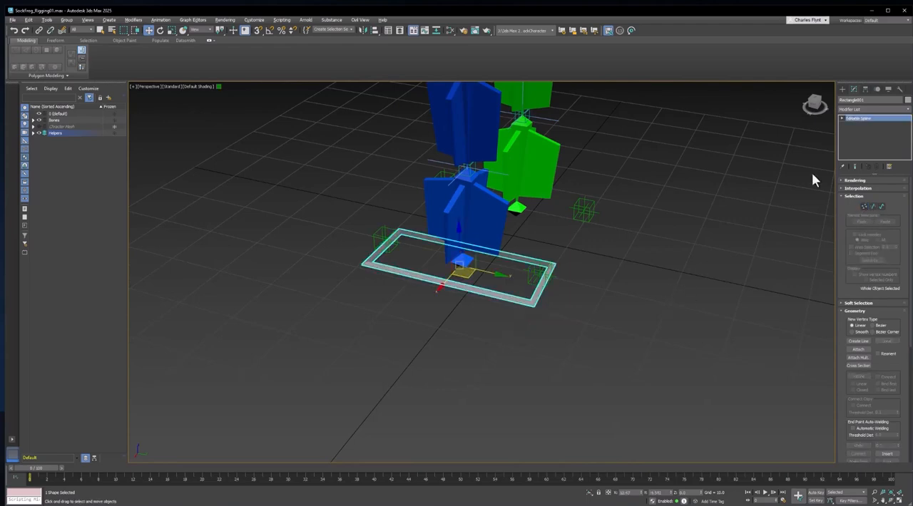
pyautogui.click(908, 100)
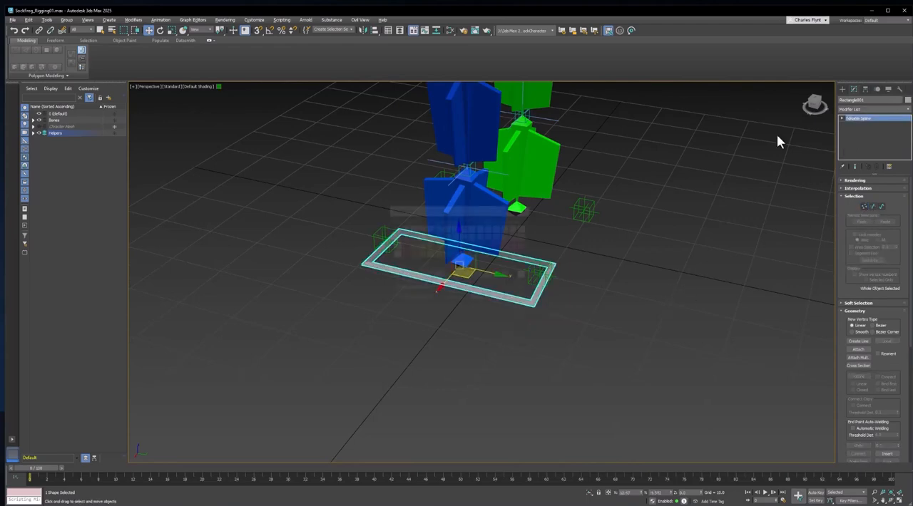
pyautogui.moveTo(508, 210); pyautogui.dragTo(711, 182)
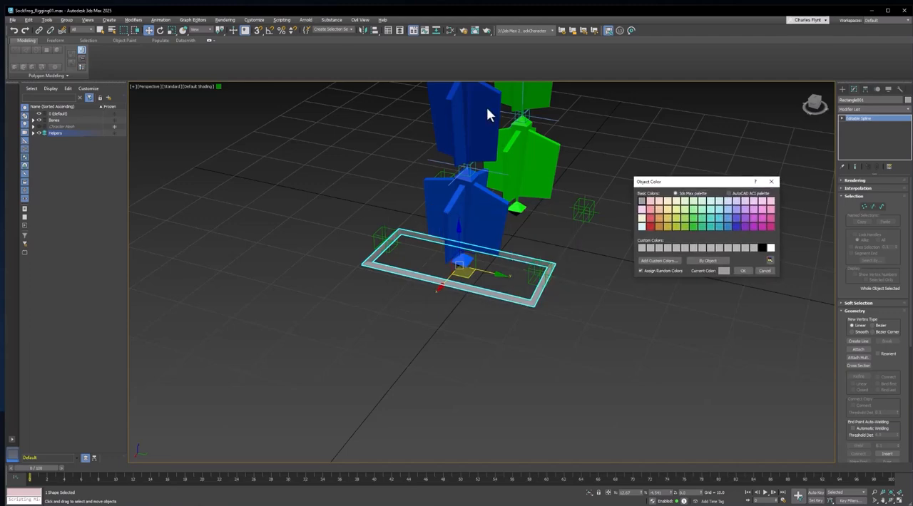
pyautogui.click(736, 227)
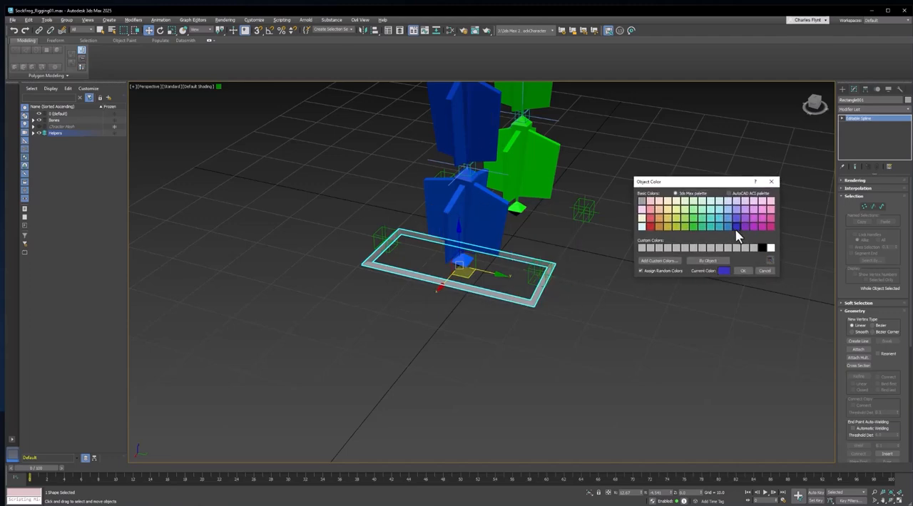
pyautogui.click(743, 272)
# Rename the rectangle as CC_R_Foot
pyautogui.keyDown('alt'); pyautogui.moveTo(556, 302); pyautogui.dragTo(536, 291, button='middle'); pyautogui.keyUp('alt')
pyautogui.moveTo(874, 100); pyautogui.dragTo(803, 101)
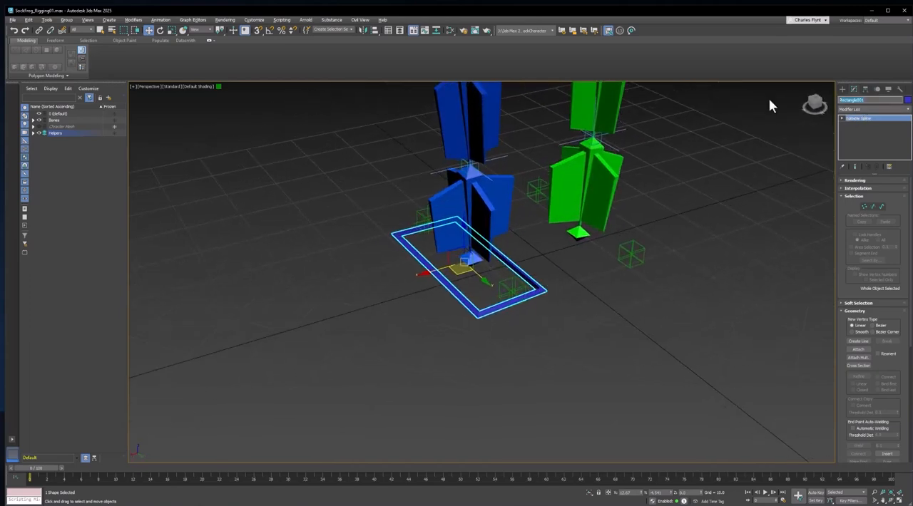
pyautogui.write('cc')
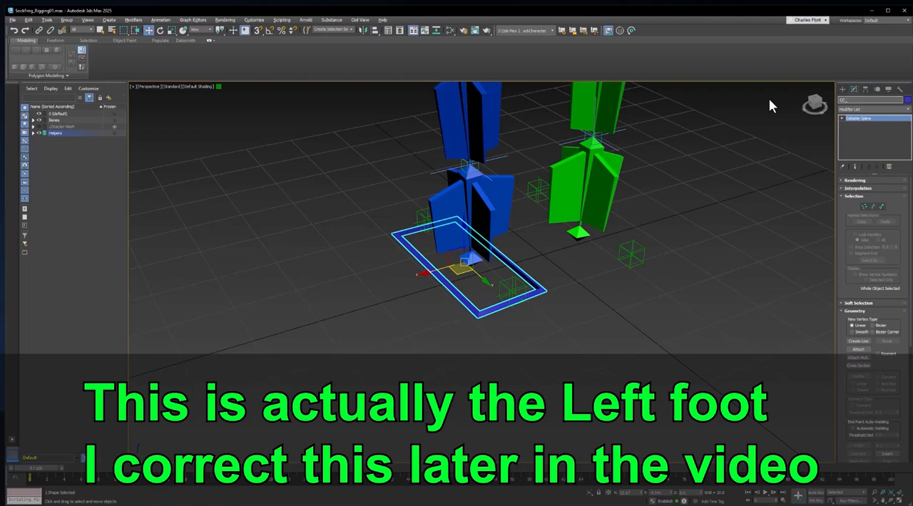
pyautogui.write('_R_Foot')
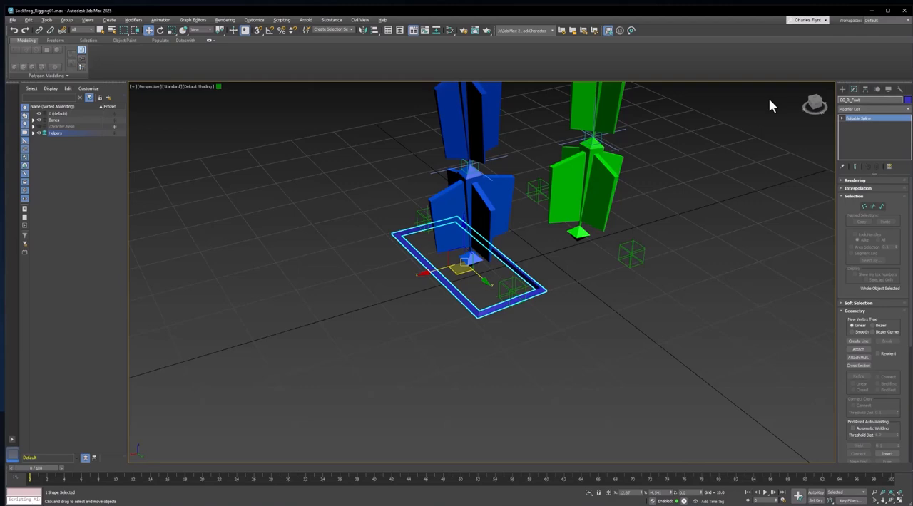
pyautogui.press('Return')
# Align the rectangle's pivot to the foot bone using Affect Pivot Only with Quick Align
pyautogui.keyDown('alt'); pyautogui.moveTo(597, 312); pyautogui.dragTo(616, 267, button='middle'); pyautogui.keyUp('alt')
pyautogui.scroll(3, 478, 228)
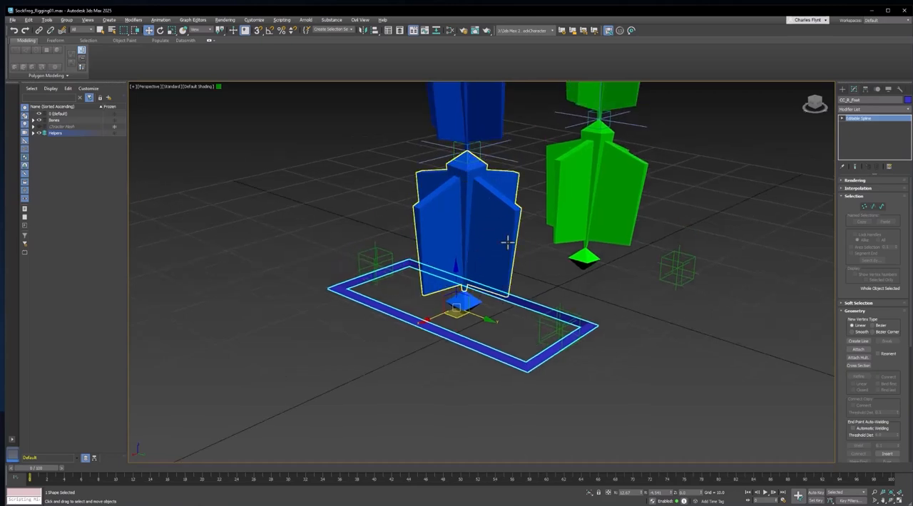
pyautogui.moveTo(508, 242); pyautogui.dragTo(544, 283, button='middle')
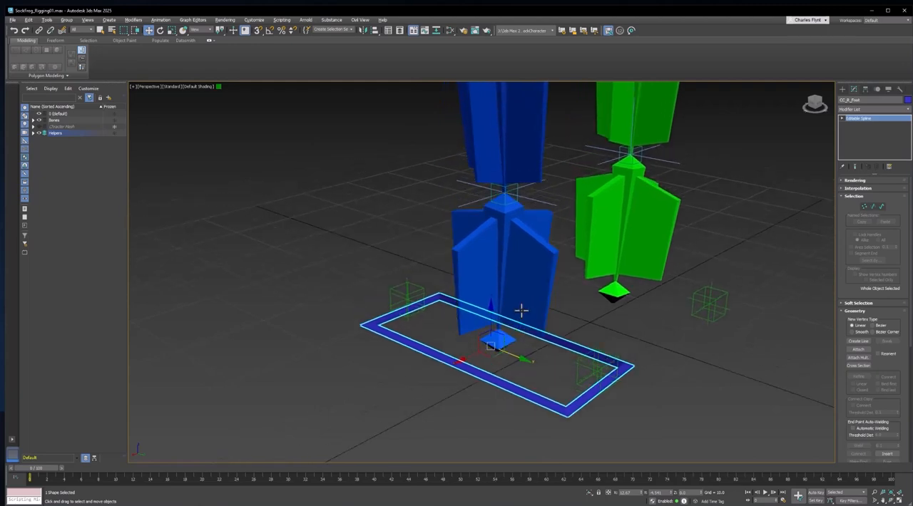
pyautogui.click(866, 90)
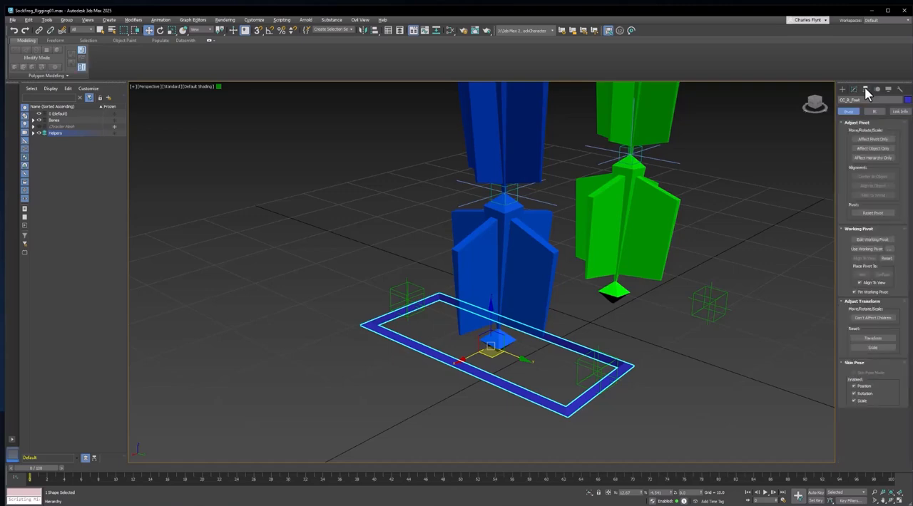
pyautogui.click(870, 139)
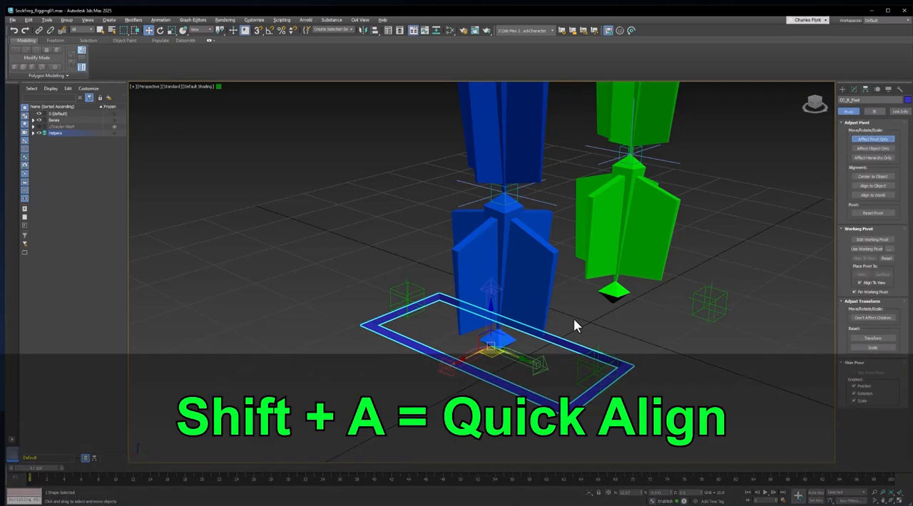
pyautogui.hotkey('shift', 'a')
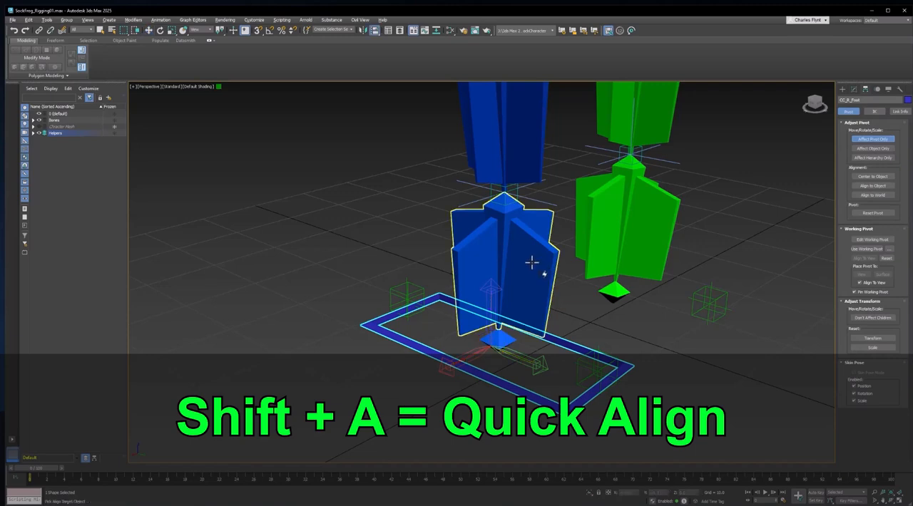
pyautogui.click(532, 261)
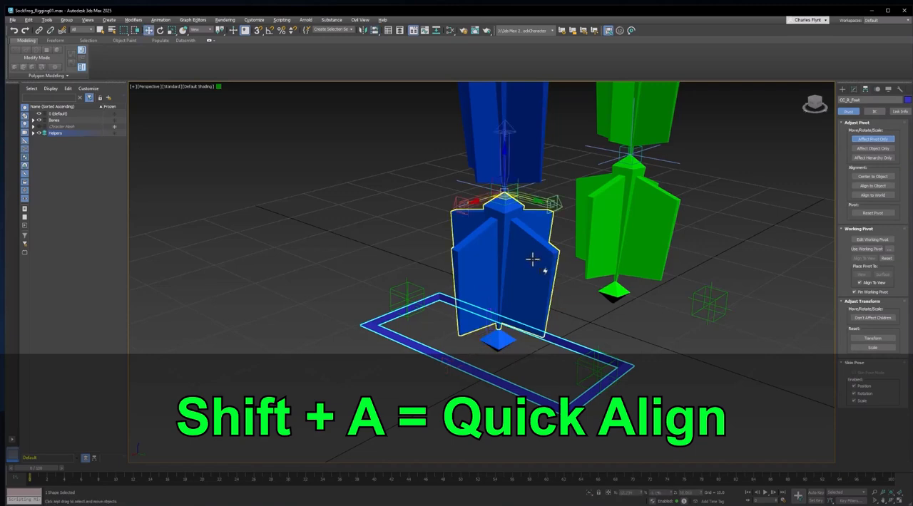
pyautogui.click(882, 140)
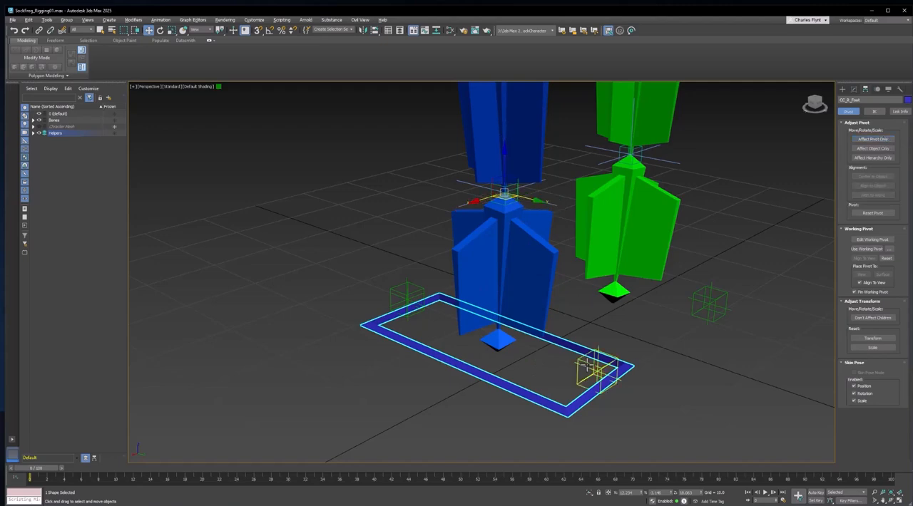
# Mirror the foot control as a copy across the X axis
pyautogui.keyDown('alt'); pyautogui.moveTo(646, 294); pyautogui.dragTo(502, 339, button='middle'); pyautogui.keyUp('alt')
pyautogui.scroll(-5, 534, 298)
pyautogui.hotkey('ctrl', 'z')
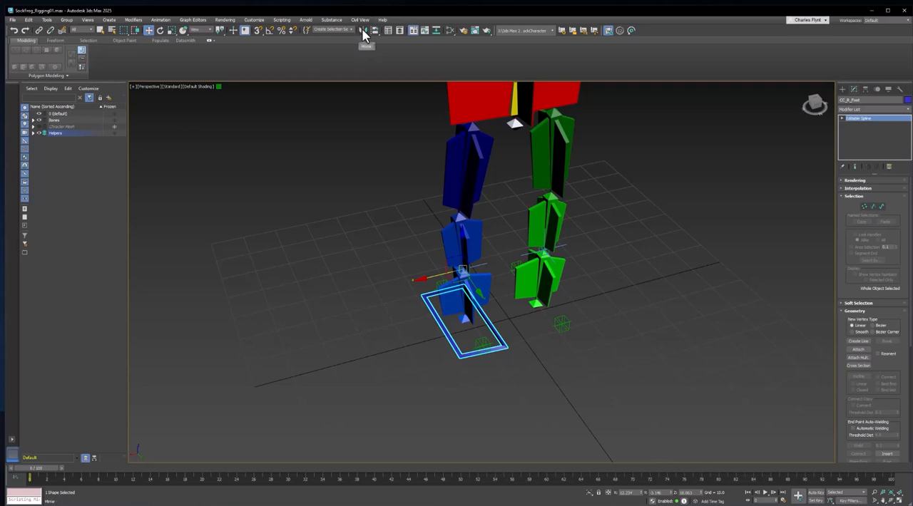
pyautogui.click(363, 30)
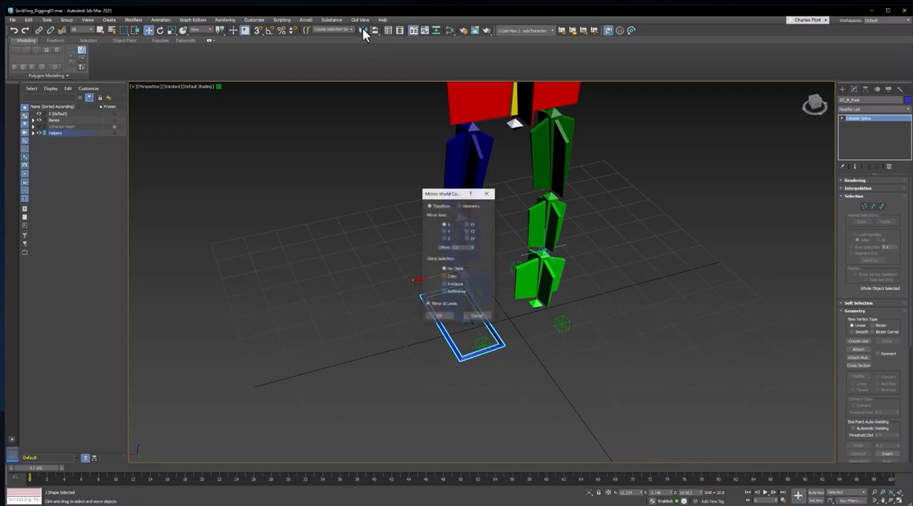
pyautogui.click(446, 277)
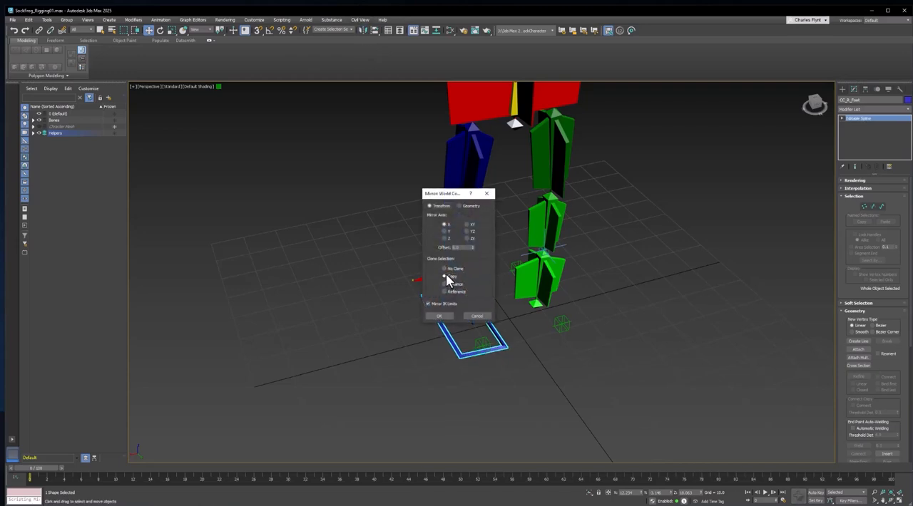
pyautogui.click(440, 316)
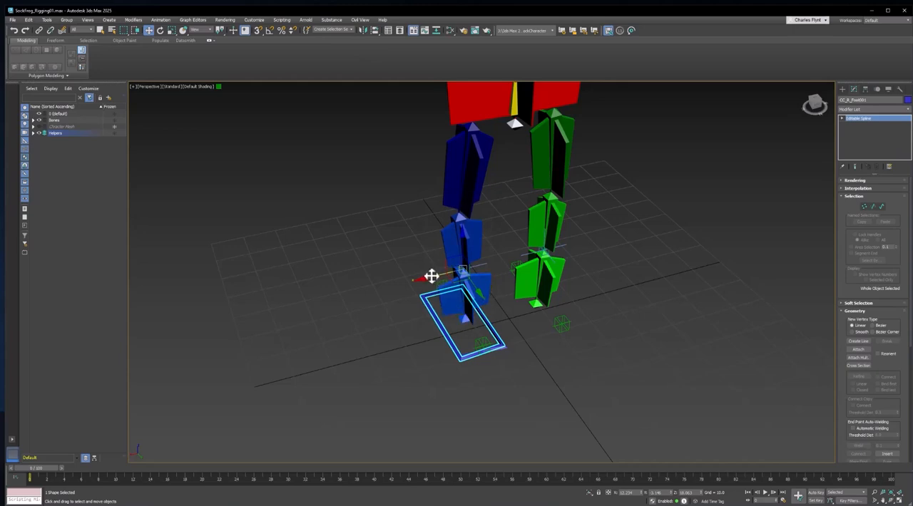
# Move the mirrored copy over the other, green foot
pyautogui.moveTo(431, 276); pyautogui.dragTo(512, 250)
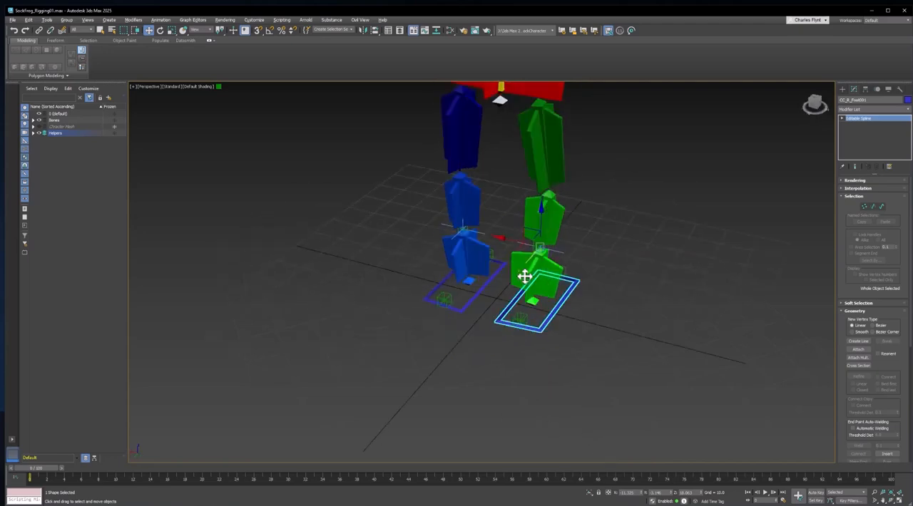
pyautogui.scroll(5, 527, 274)
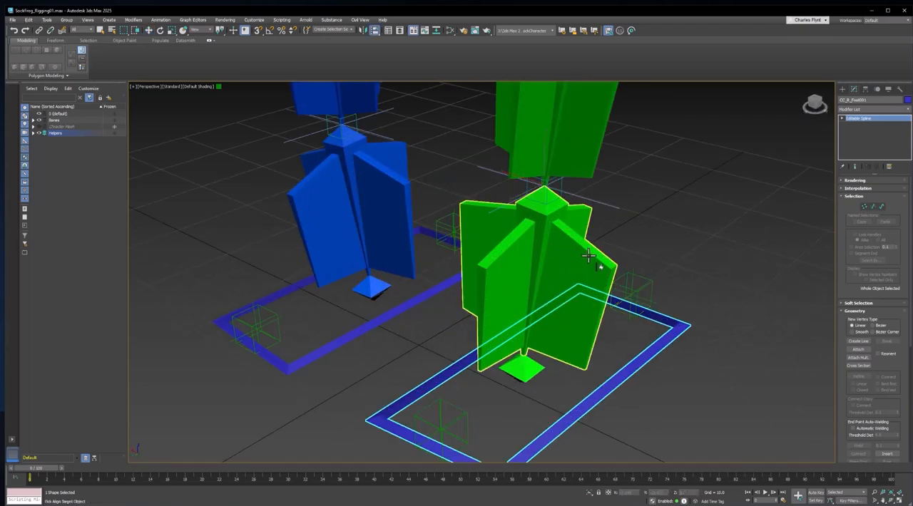
pyautogui.moveTo(671, 341); pyautogui.dragTo(671, 299, button='middle')
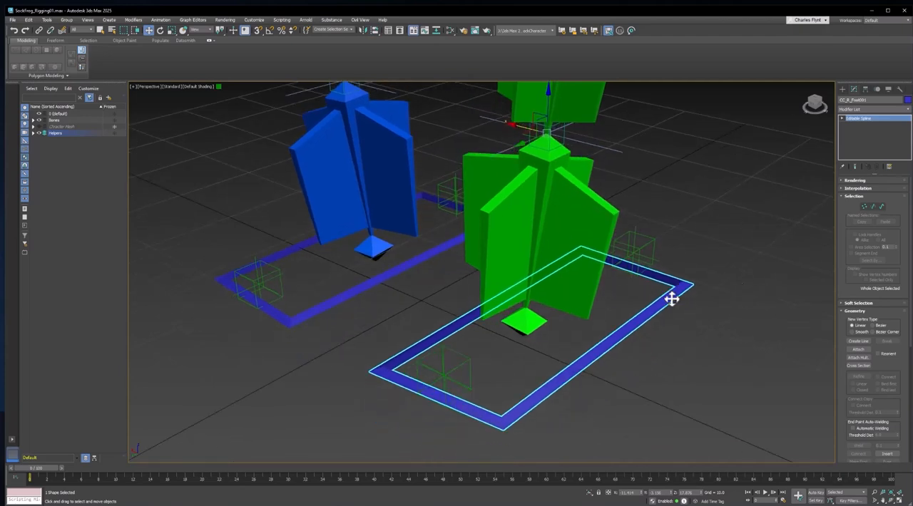
# Set the copy's object color to the leg's green, sampled from the bone and added as a custom color
pyautogui.click(907, 100)
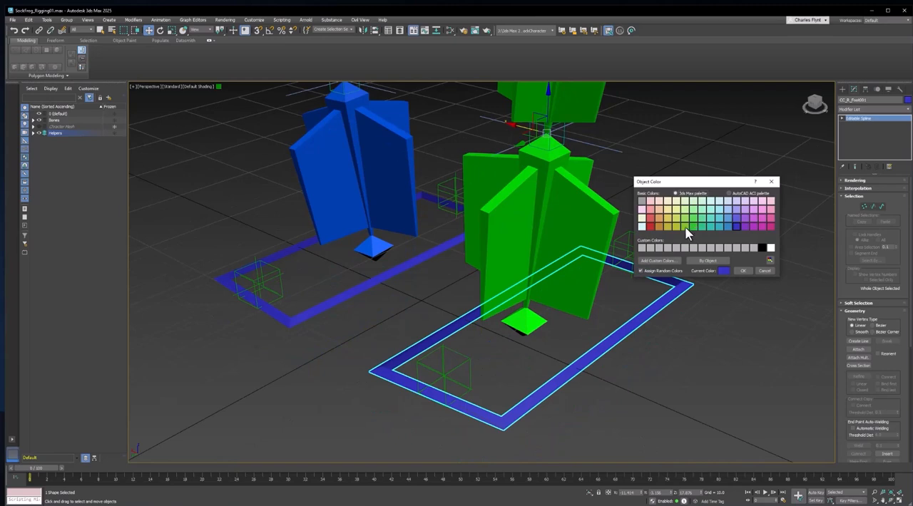
pyautogui.click(642, 247)
pyautogui.click(655, 262)
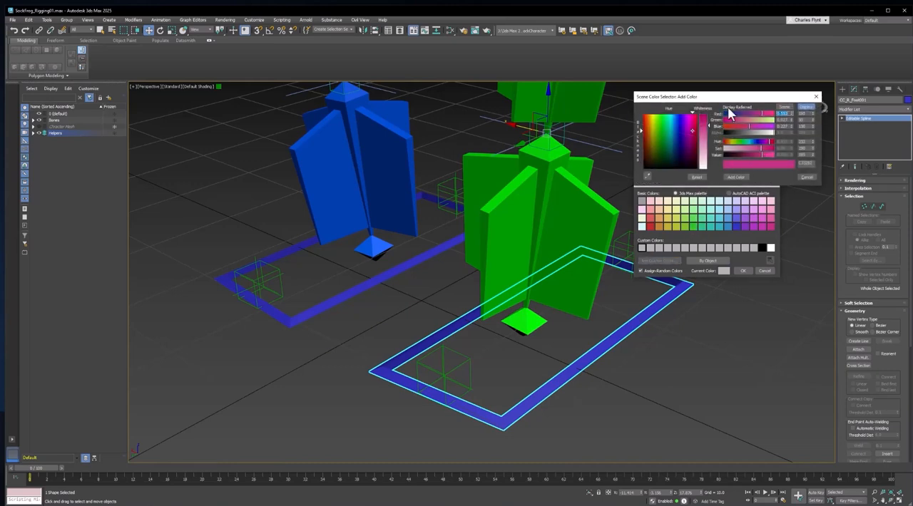
pyautogui.click(647, 177)
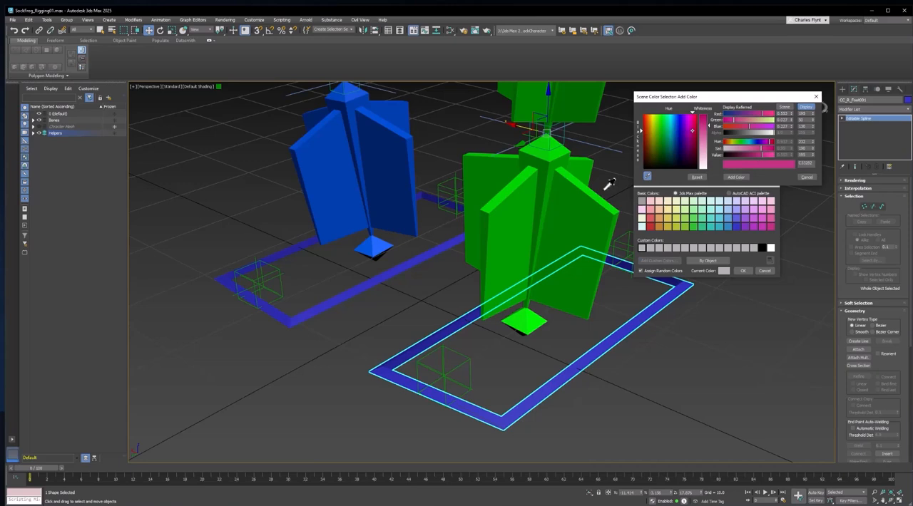
pyautogui.click(571, 191)
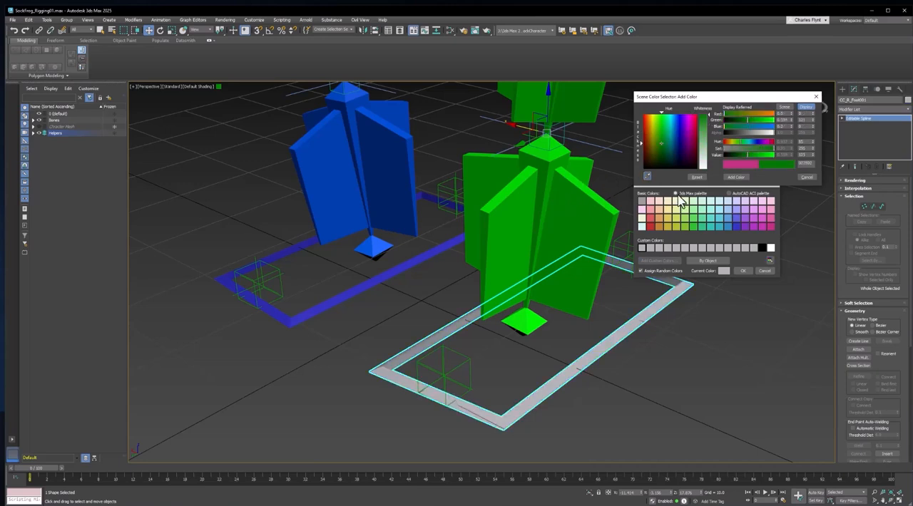
pyautogui.click(745, 178)
pyautogui.click(742, 271)
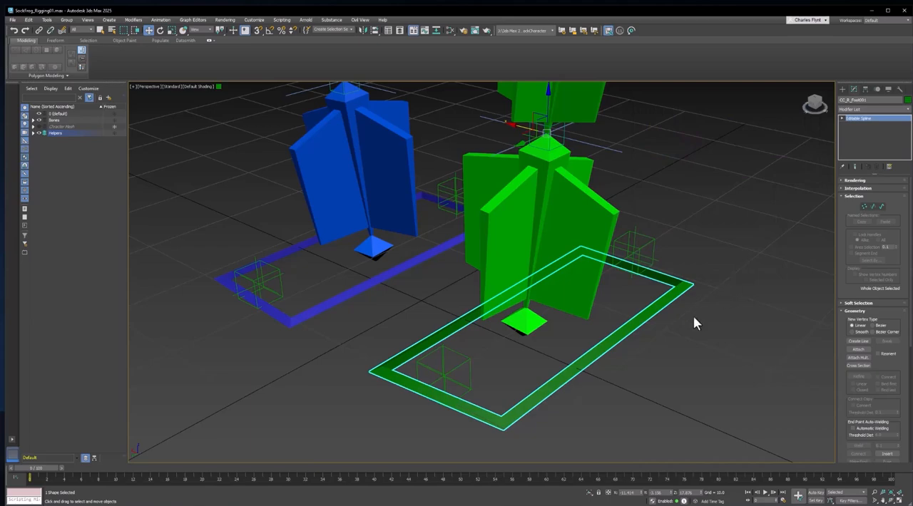
# Select both foot controls and freeze their transforms
pyautogui.moveTo(658, 327)
pyautogui.keyDown('alt'); pyautogui.mouseDown(button='middle')
pyautogui.moveTo(683, 326)
pyautogui.moveTo(659, 322)
pyautogui.mouseUp(button='middle'); pyautogui.keyUp('alt')
pyautogui.scroll(-3, 658, 322)
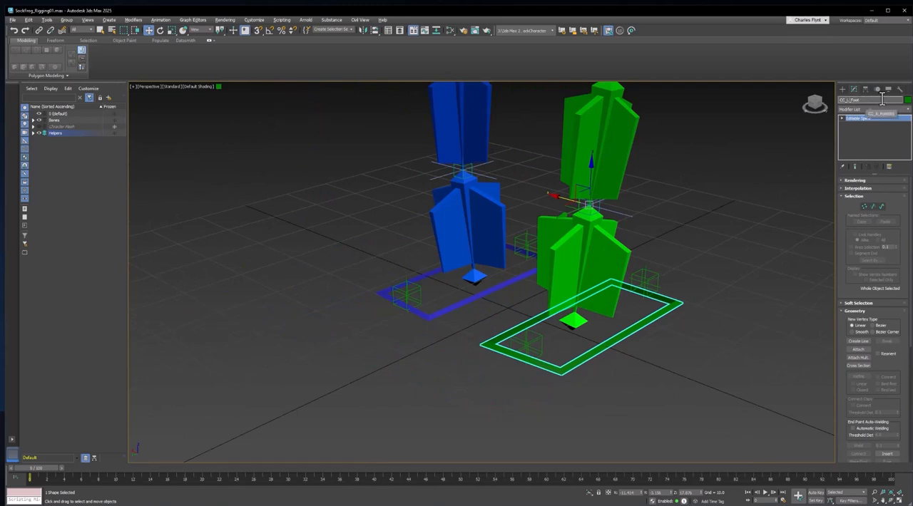
pyautogui.keyDown('ctrl'); pyautogui.click(501, 288); pyautogui.keyUp('ctrl')
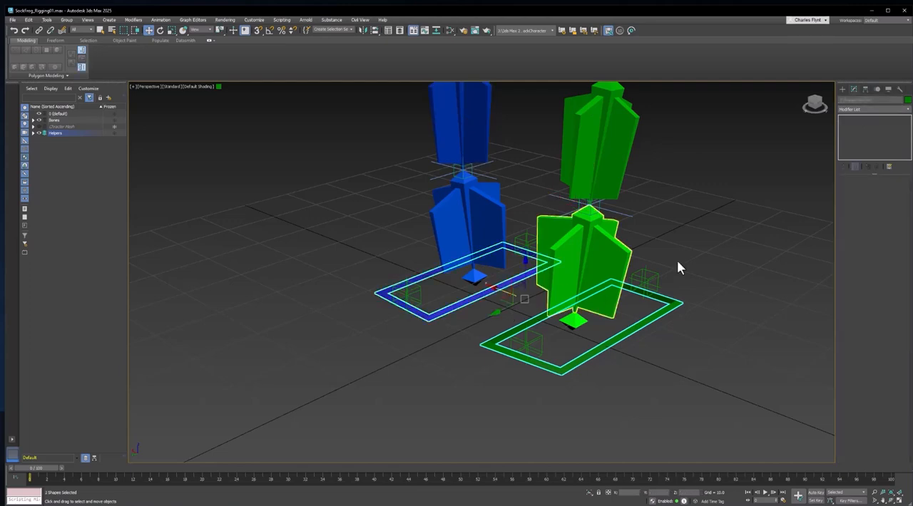
pyautogui.rightClick(699, 177)
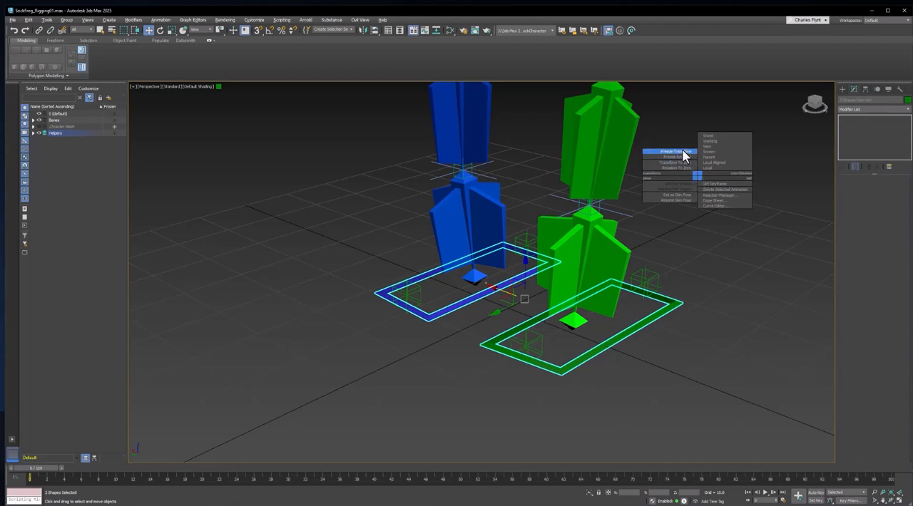
pyautogui.click(681, 151)
# Inspect the two foot controls and the nearby point helpers from several angles
pyautogui.click(499, 277)
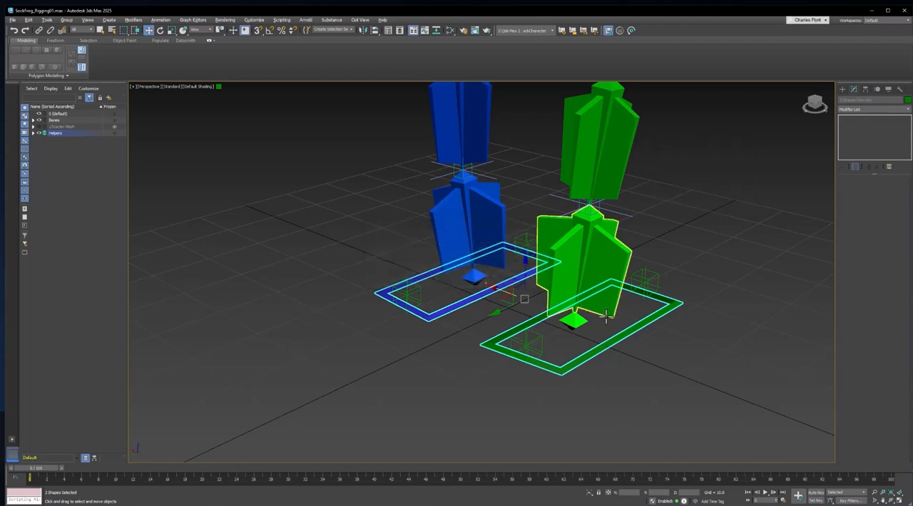
pyautogui.moveTo(618, 336); pyautogui.dragTo(499, 330, button='middle')
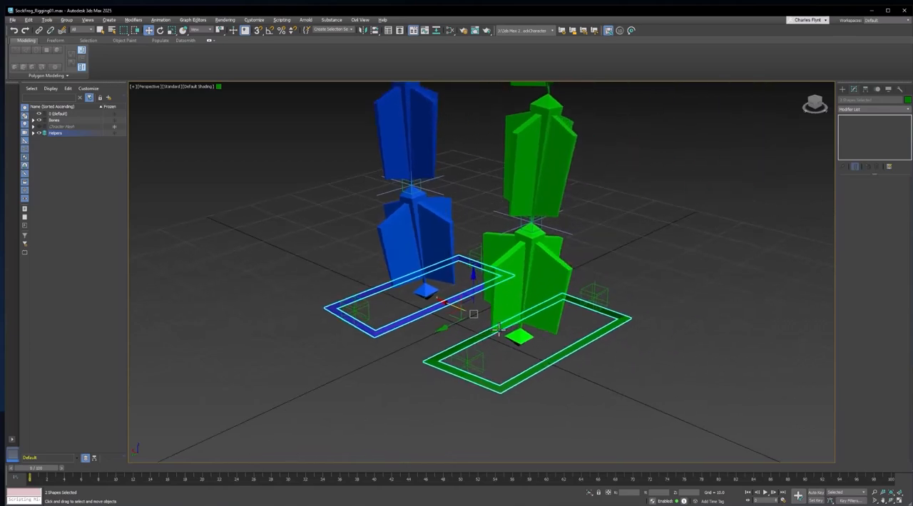
pyautogui.scroll(5, 571, 327)
pyautogui.scroll(-5, 572, 333)
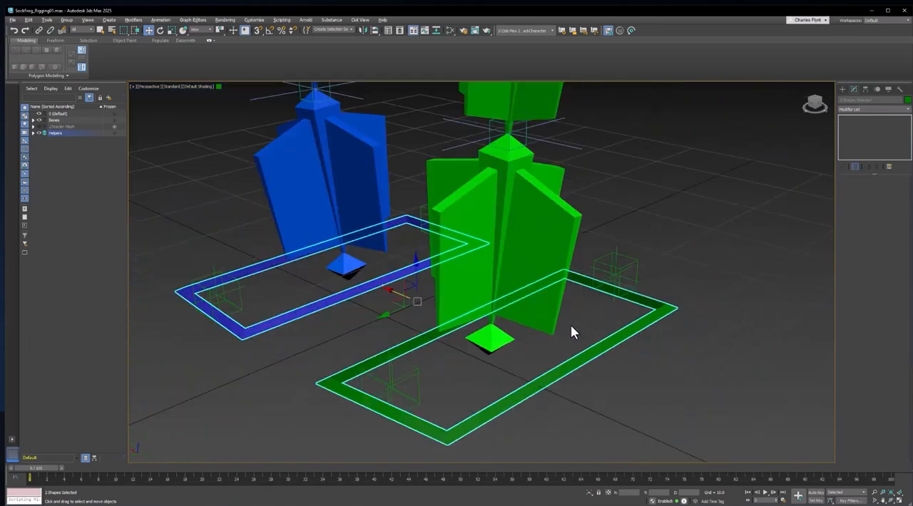
pyautogui.click(615, 274)
pyautogui.moveTo(654, 276)
pyautogui.keyDown('alt'); pyautogui.mouseDown(button='middle')
pyautogui.moveTo(579, 270)
pyautogui.moveTo(650, 271)
pyautogui.moveTo(650, 281)
pyautogui.mouseUp(button='middle'); pyautogui.keyUp('alt')
pyautogui.click(644, 287)
pyautogui.scroll(-5, 575, 275)
pyautogui.scroll(-5, 651, 279)
pyautogui.moveTo(639, 329); pyautogui.dragTo(563, 380, button='middle')
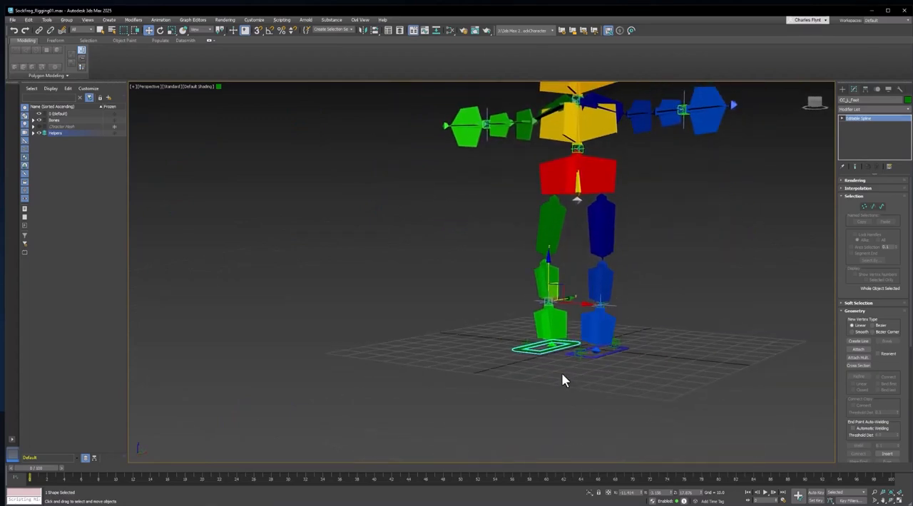
# Link the PVCH_R_Foot point helper to the green foot control as its parent
pyautogui.scroll(5, 561, 326)
pyautogui.keyDown('alt'); pyautogui.moveTo(561, 326); pyautogui.dragTo(489, 349, button='middle'); pyautogui.keyUp('alt')
pyautogui.click(583, 389)
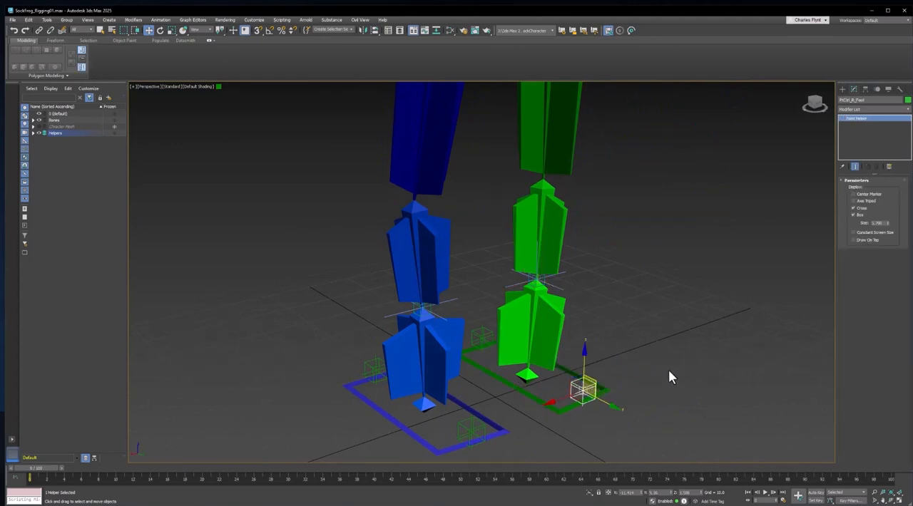
pyautogui.keyDown('alt'); pyautogui.moveTo(676, 353); pyautogui.dragTo(633, 347); pyautogui.keyUp('alt')
pyautogui.keyDown('alt'); pyautogui.moveTo(634, 347); pyautogui.dragTo(527, 266, button='middle'); pyautogui.keyUp('alt')
pyautogui.scroll(3, 616, 354)
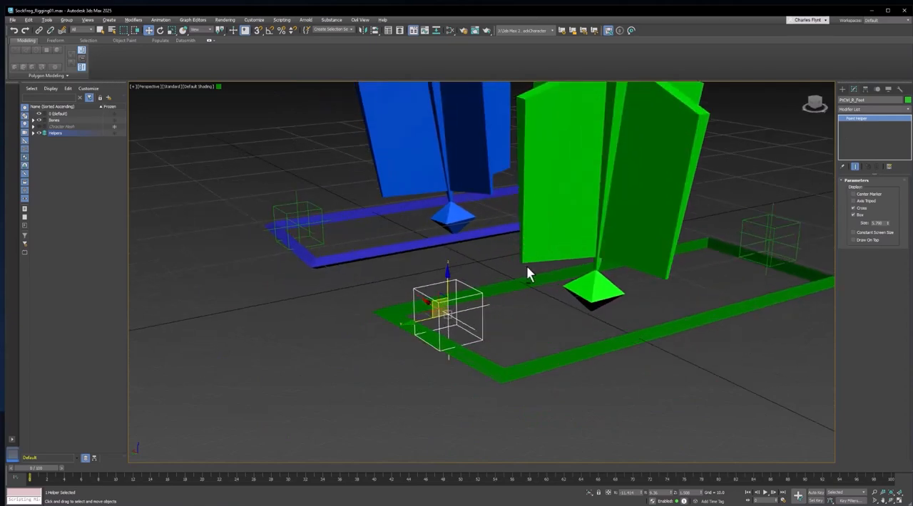
pyautogui.moveTo(506, 297); pyautogui.dragTo(448, 303, button='middle')
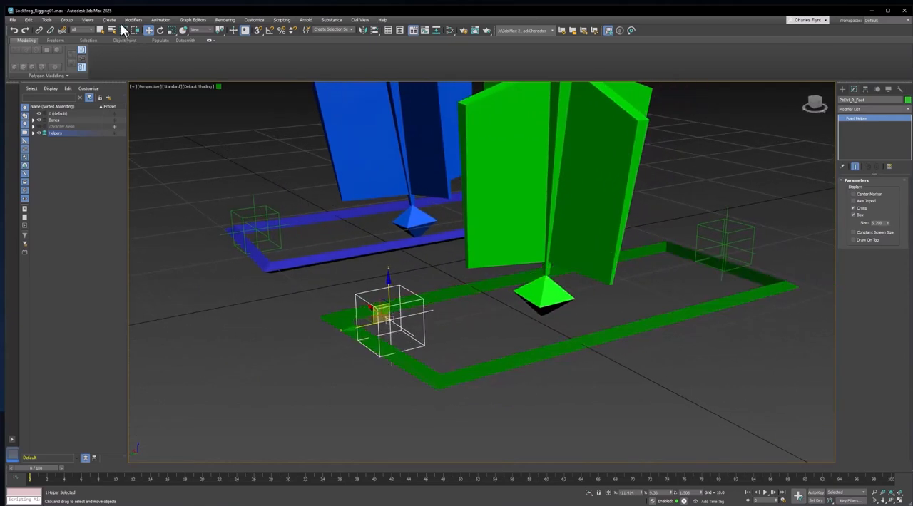
pyautogui.click(38, 30)
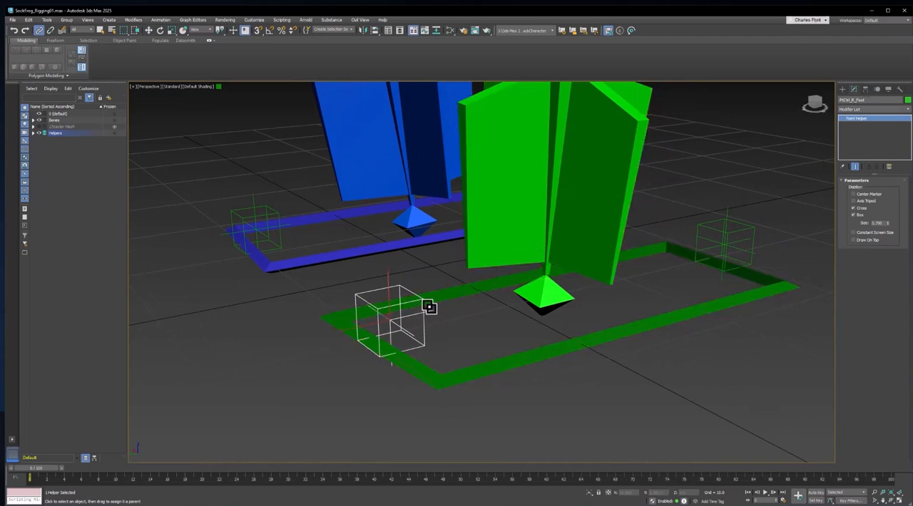
pyautogui.moveTo(425, 303); pyautogui.dragTo(593, 343)
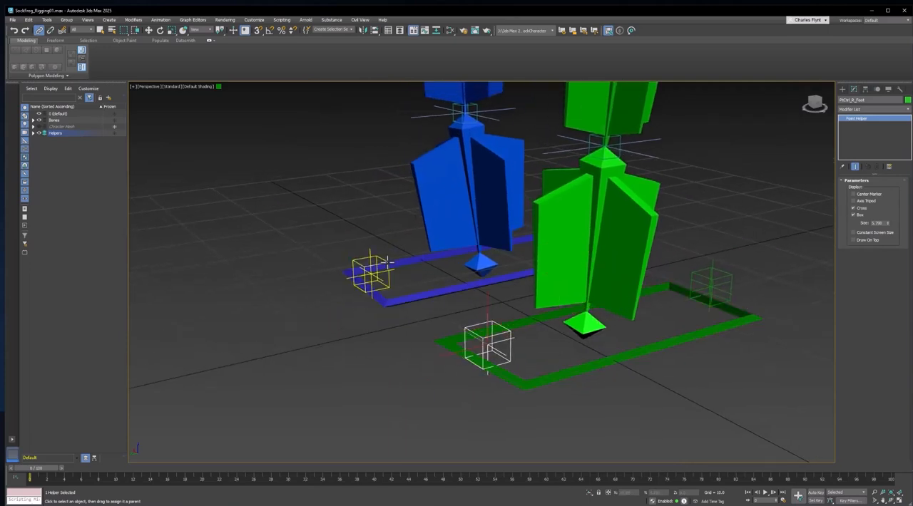
# Link the point helper beside the blue foot to the blue foot control as its parent
pyautogui.moveTo(371, 273); pyautogui.dragTo(446, 307)
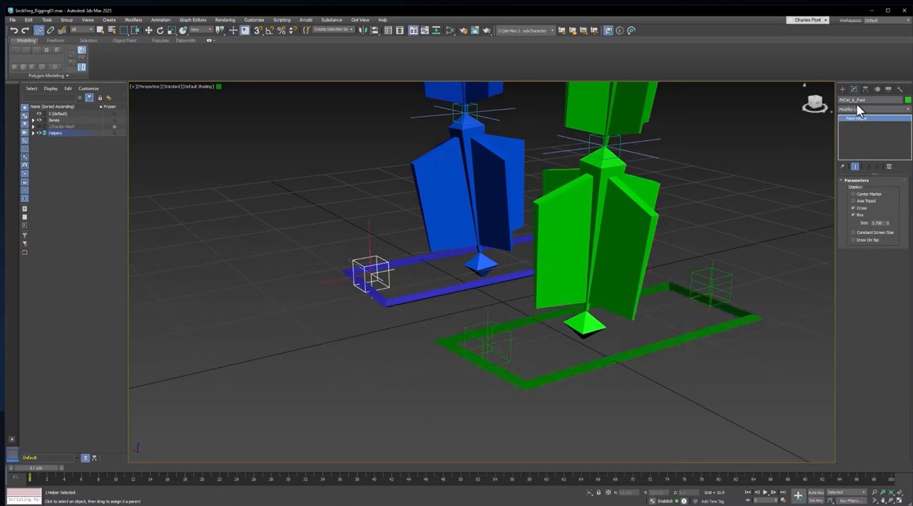
# Try moving and rotating the green foot control CC_L_Foot to test the leg, and undo it
pyautogui.moveTo(656, 350); pyautogui.dragTo(494, 365, button='middle')
pyautogui.scroll(-3, 624, 360)
pyautogui.click(626, 361)
pyautogui.click(149, 30)
pyautogui.keyDown('alt'); pyautogui.moveTo(345, 171); pyautogui.dragTo(415, 290, button='middle'); pyautogui.keyUp('alt')
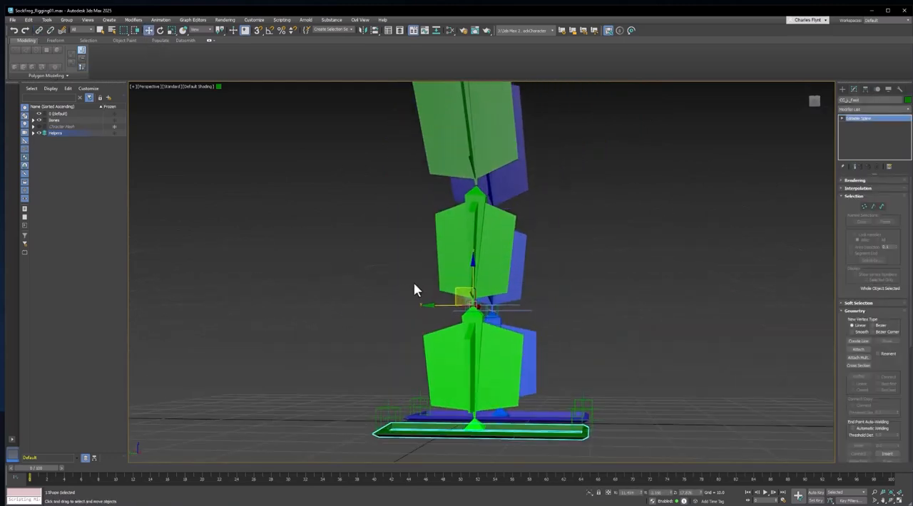
pyautogui.moveTo(458, 288); pyautogui.dragTo(520, 217)
pyautogui.click(161, 29)
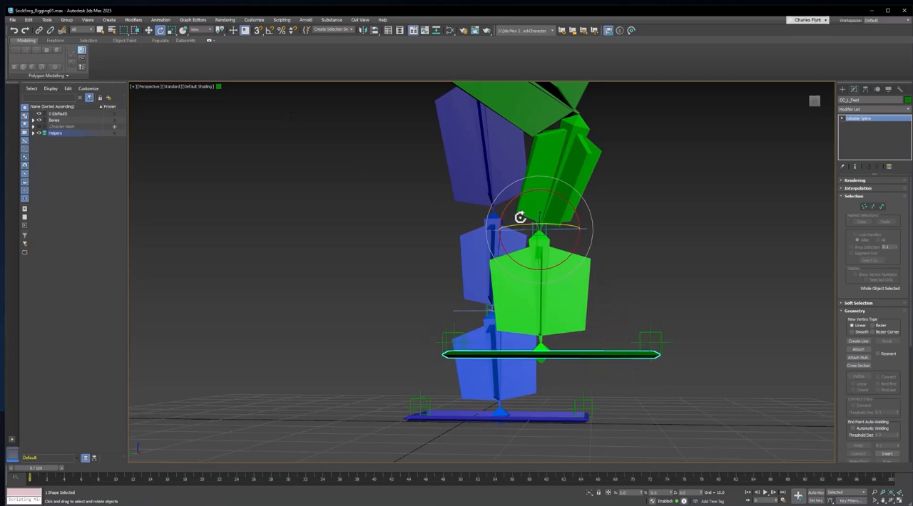
pyautogui.hotkey('ctrl', 'z')
# Try moving and rotating the blue foot control CC_R_Foot to test the leg, and undo the changes
pyautogui.click(550, 415)
pyautogui.moveTo(550, 414)
pyautogui.keyDown('alt'); pyautogui.mouseDown(button='middle')
pyautogui.moveTo(535, 419)
pyautogui.moveTo(534, 406)
pyautogui.mouseUp(button='middle'); pyautogui.keyUp('alt')
pyautogui.click(149, 30)
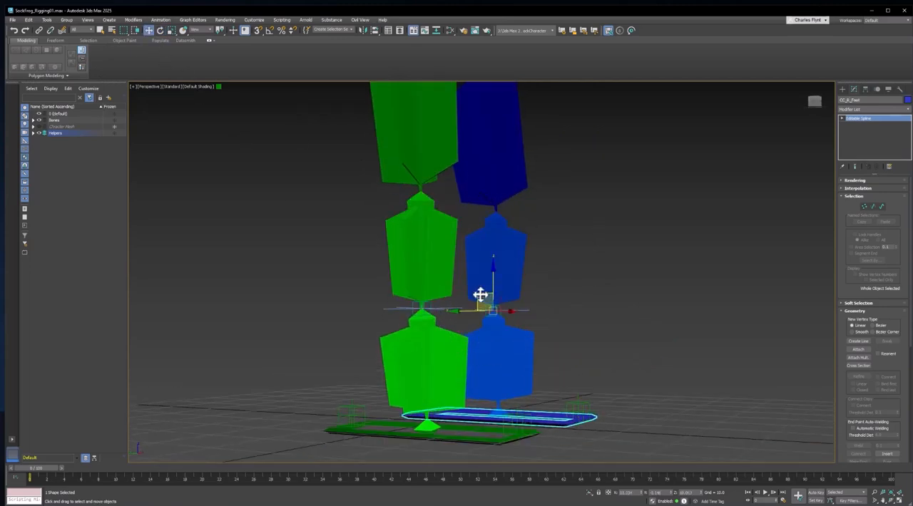
pyautogui.moveTo(480, 295); pyautogui.dragTo(533, 215)
pyautogui.click(159, 30)
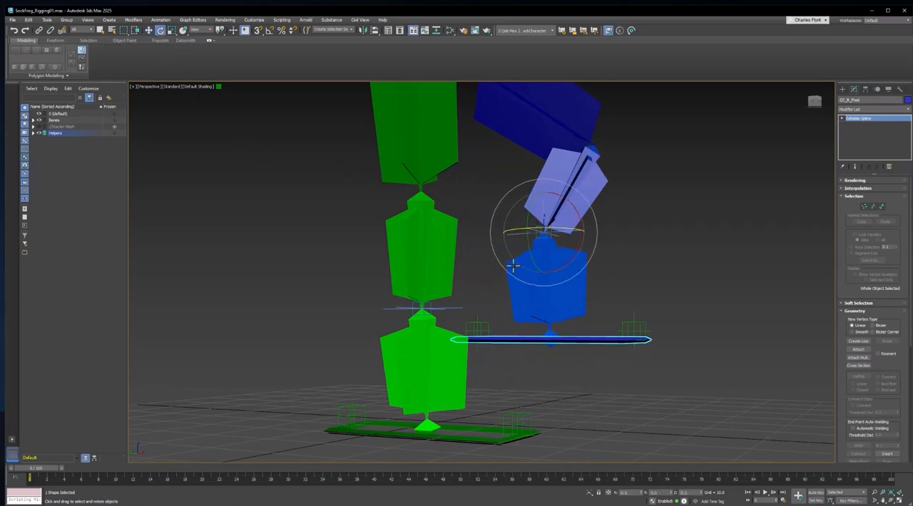
pyautogui.moveTo(549, 246)
pyautogui.mouseDown()
pyautogui.moveTo(540, 265)
pyautogui.moveTo(558, 246)
pyautogui.mouseUp()
pyautogui.hotkey('ctrl', 'z')
pyautogui.hotkey('ctrl', 'z')
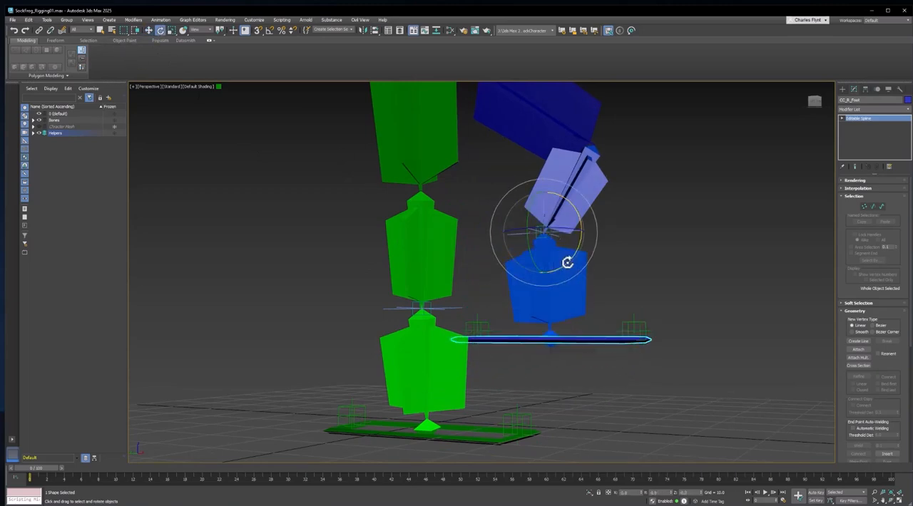
pyautogui.keyDown('alt'); pyautogui.moveTo(585, 281); pyautogui.dragTo(507, 298, button='middle'); pyautogui.keyUp('alt')
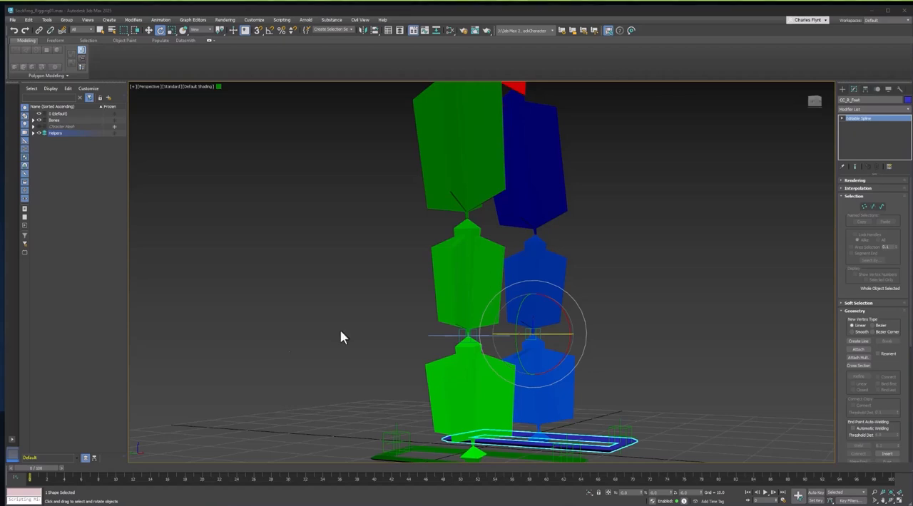
# Draw a rectangle spline about 26 by 23 units around the green hand in the front view
pyautogui.moveTo(654, 164); pyautogui.dragTo(658, 359, button='middle')
pyautogui.scroll(-3, 658, 360)
pyautogui.moveTo(636, 307); pyautogui.dragTo(638, 326, button='middle')
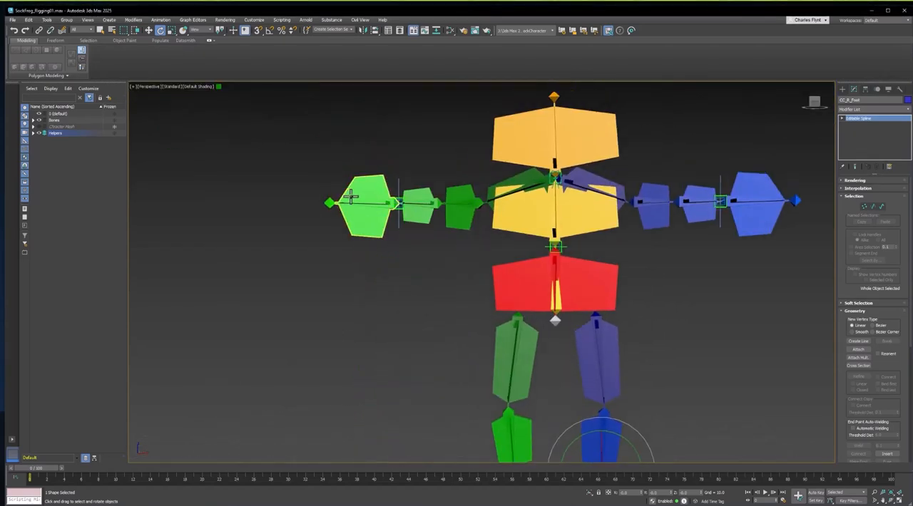
pyautogui.scroll(3, 399, 171)
pyautogui.press('f')
pyautogui.moveTo(532, 204); pyautogui.dragTo(568, 394, button='middle')
pyautogui.scroll(5, 451, 249)
pyautogui.moveTo(451, 249); pyautogui.dragTo(461, 214, button='middle')
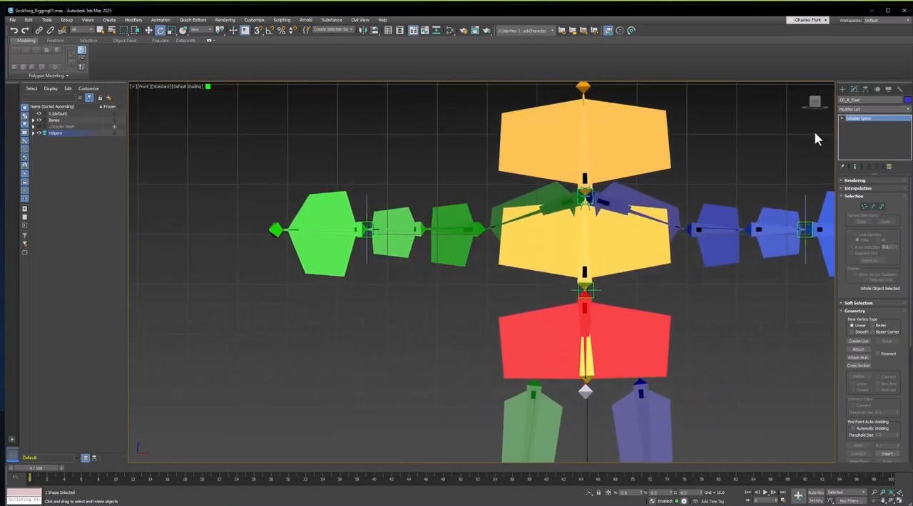
pyautogui.click(842, 89)
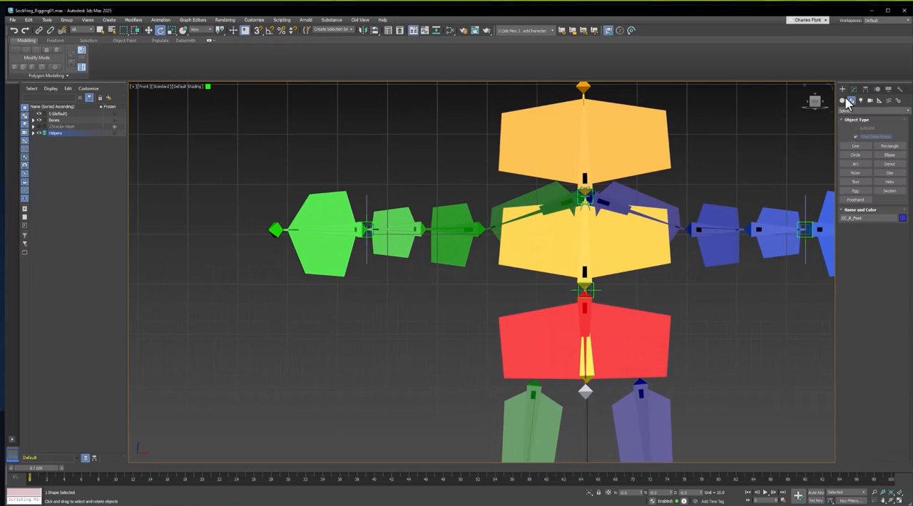
pyautogui.click(879, 146)
pyautogui.moveTo(248, 184); pyautogui.dragTo(366, 285)
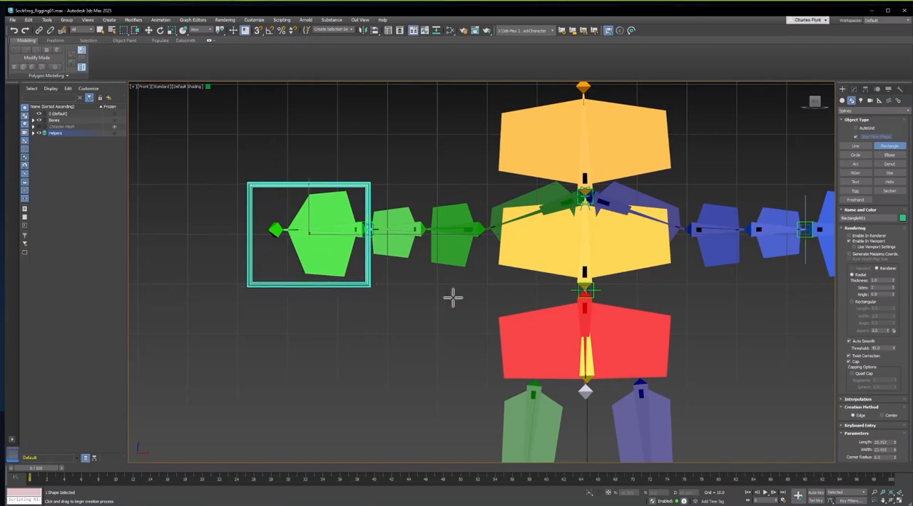
# Rename the hand rectangle CC_R_Hand
pyautogui.moveTo(452, 298); pyautogui.dragTo(432, 281, button='middle')
pyautogui.scroll(2, 452, 276)
pyautogui.scroll(-2, 505, 275)
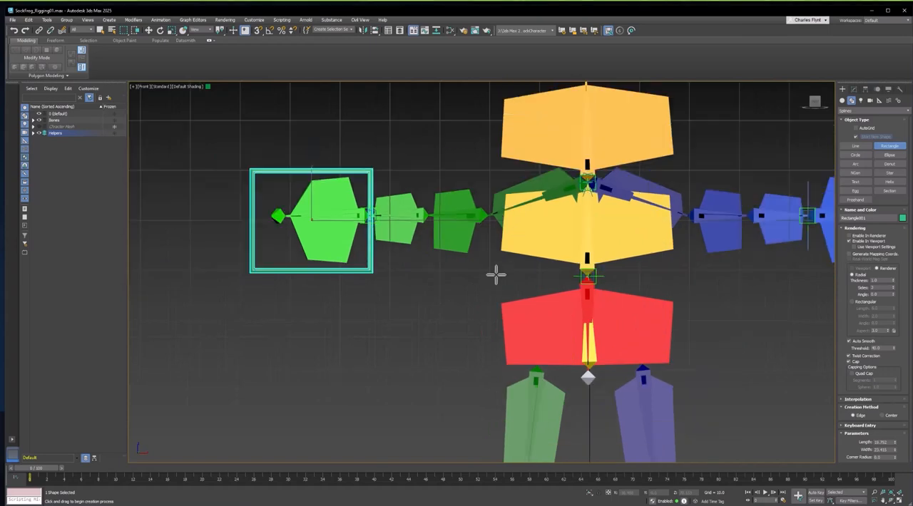
pyautogui.moveTo(496, 274); pyautogui.dragTo(527, 276, button='middle')
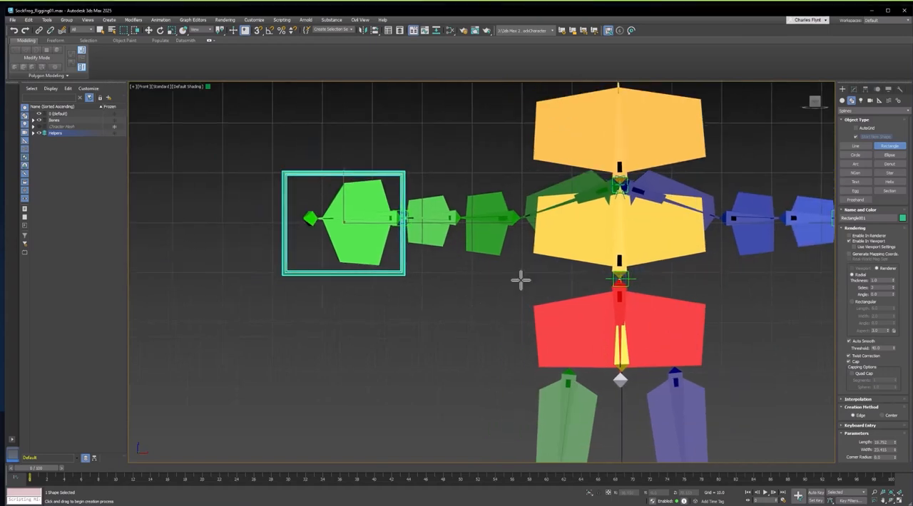
pyautogui.click(854, 89)
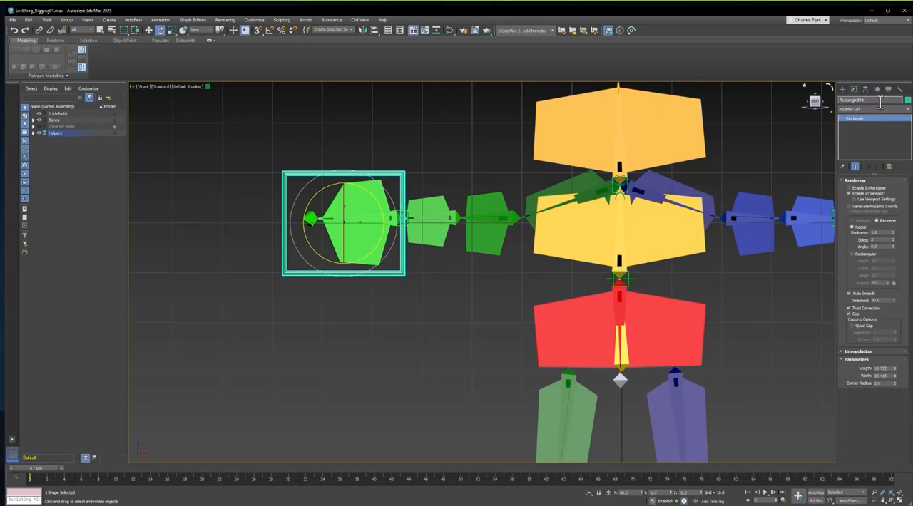
pyautogui.doubleClick(880, 102)
pyautogui.moveTo(461, 269); pyautogui.dragTo(434, 294, button='middle')
pyautogui.scroll(5, 381, 285)
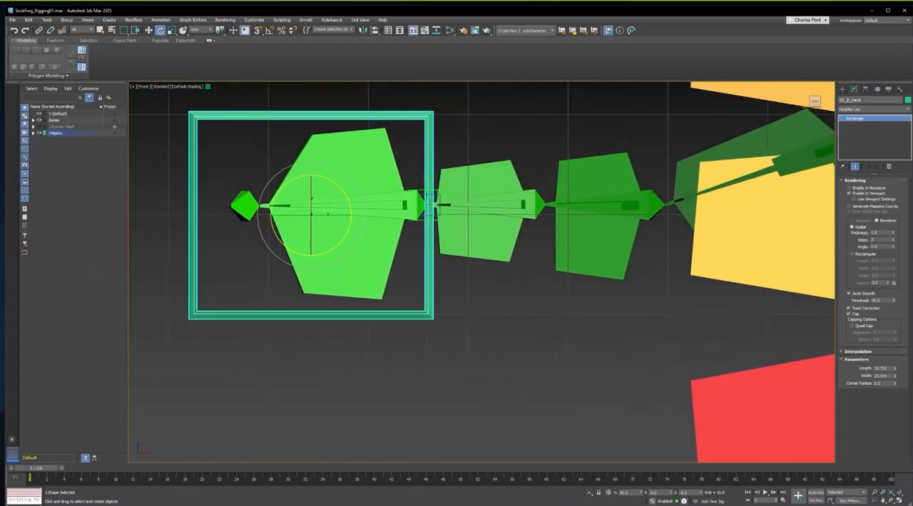
# Align the pivot of CC_R_Hand to the green hand bone using Affect Pivot Only
pyautogui.click(865, 89)
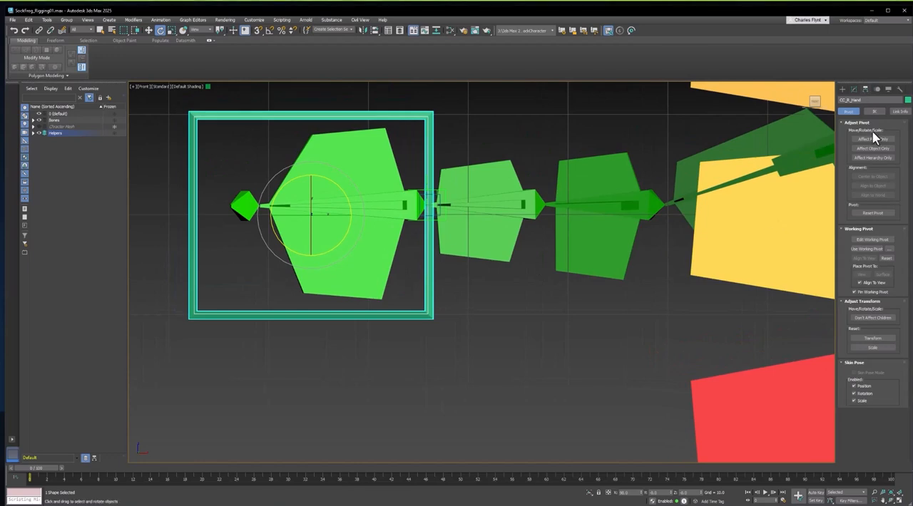
pyautogui.click(874, 140)
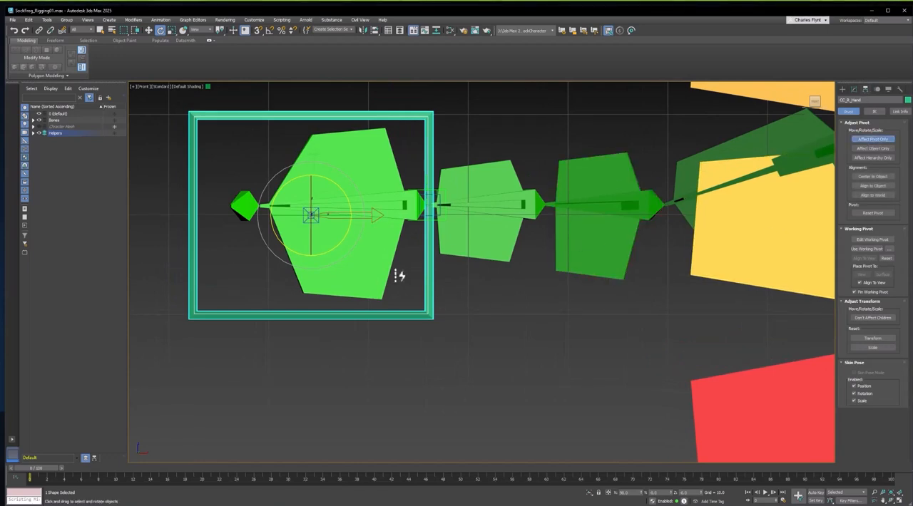
pyautogui.hotkey('alt', 'a')
pyautogui.click(378, 165)
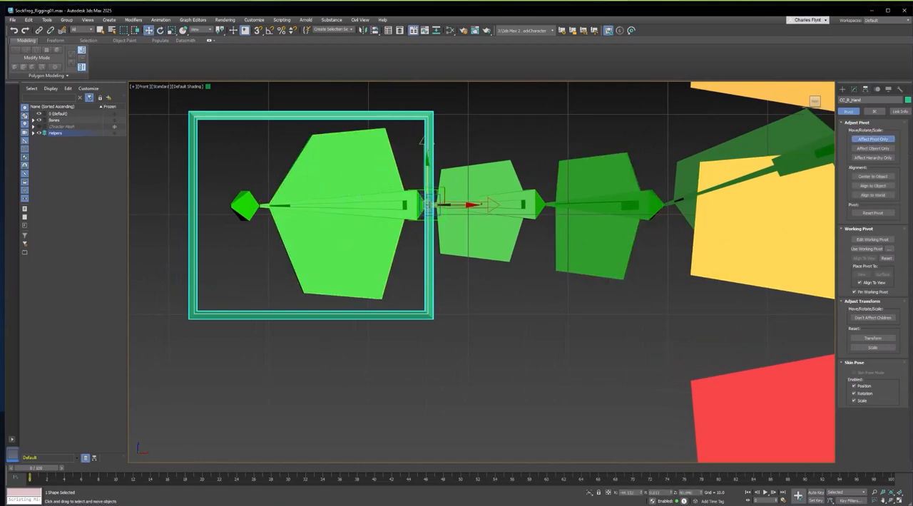
pyautogui.scroll(-5, 587, 261)
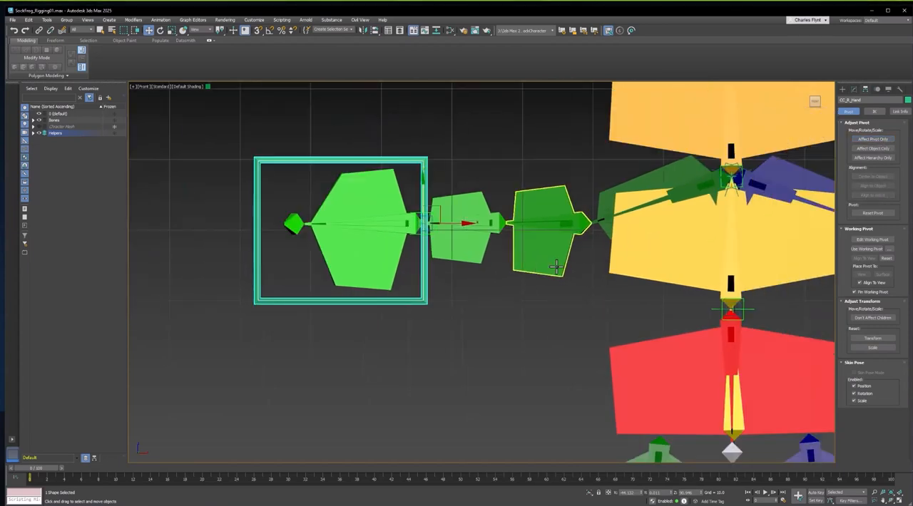
pyautogui.moveTo(561, 255); pyautogui.dragTo(469, 255, button='middle')
pyautogui.scroll(-2, 469, 255)
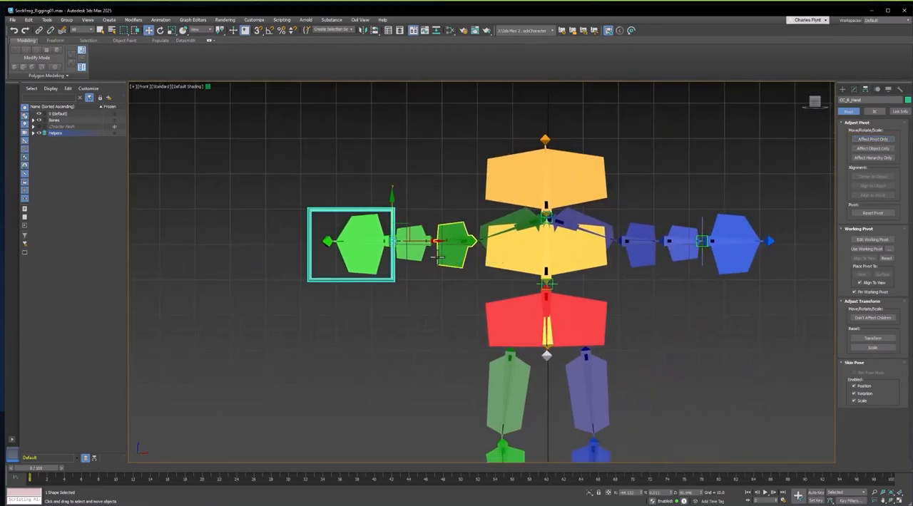
# Clone CC_R_Hand as a copy and move it over to the blue hand
pyautogui.moveTo(431, 240)
pyautogui.keyDown('shift'); pyautogui.mouseDown()
pyautogui.moveTo(832, 236)
pyautogui.moveTo(832, 273)
pyautogui.mouseUp(); pyautogui.keyUp('shift')
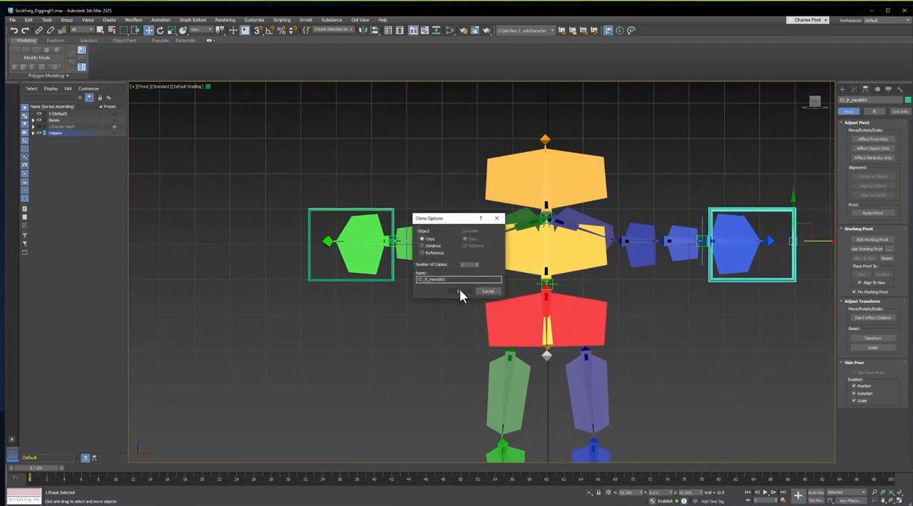
pyautogui.click(460, 290)
pyautogui.moveTo(735, 253); pyautogui.dragTo(687, 249, button='middle')
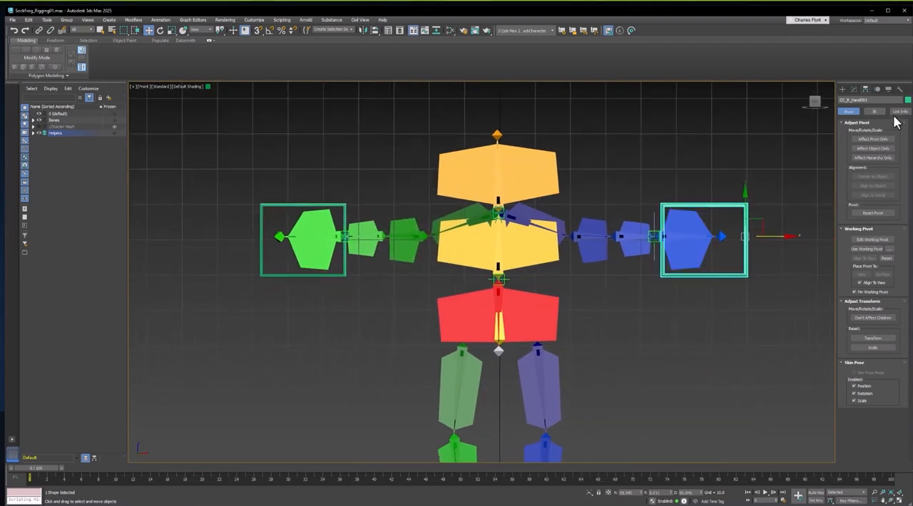
# Set the copied hand control's object color to blue
pyautogui.click(908, 100)
pyautogui.click(740, 214)
pyautogui.scroll(2, 744, 265)
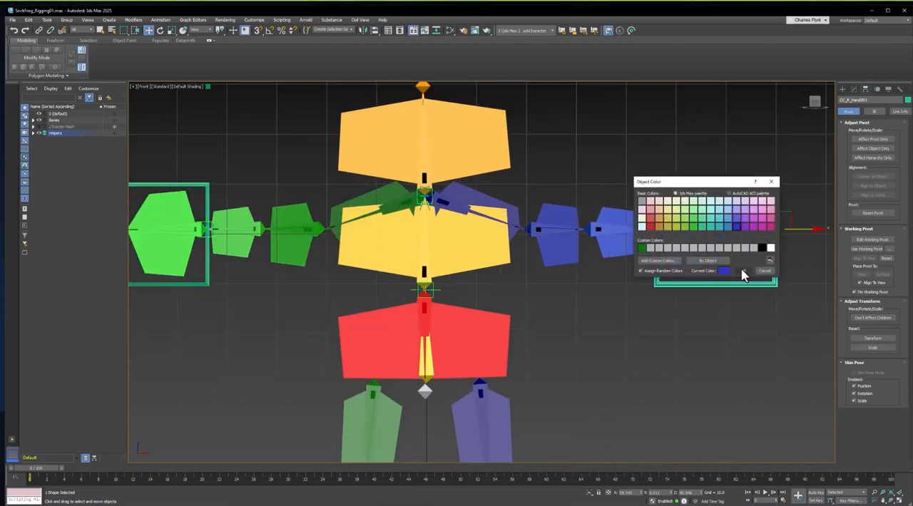
pyautogui.click(744, 266)
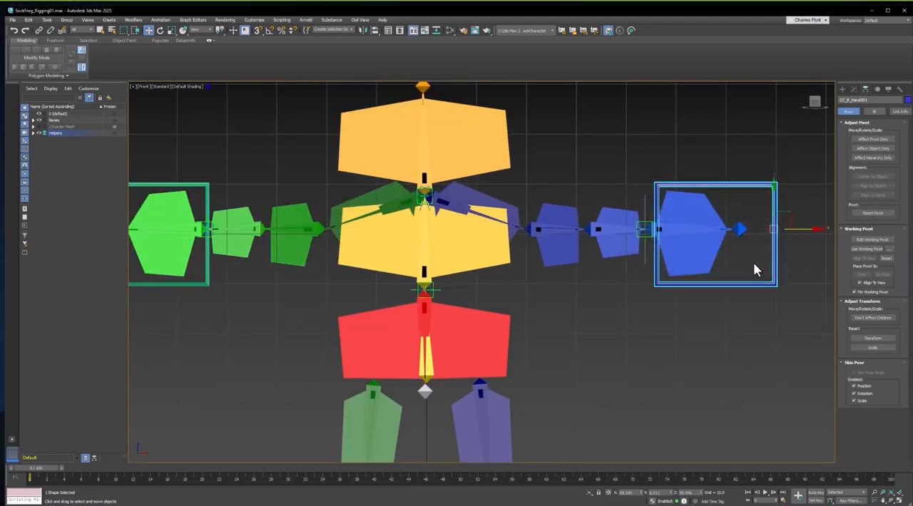
# Quick-align the copy to the blue hand bone, shift only its shape back over the hand, and name it CC_L_Hand
pyautogui.hotkey('shift', 'a')
pyautogui.click(695, 215)
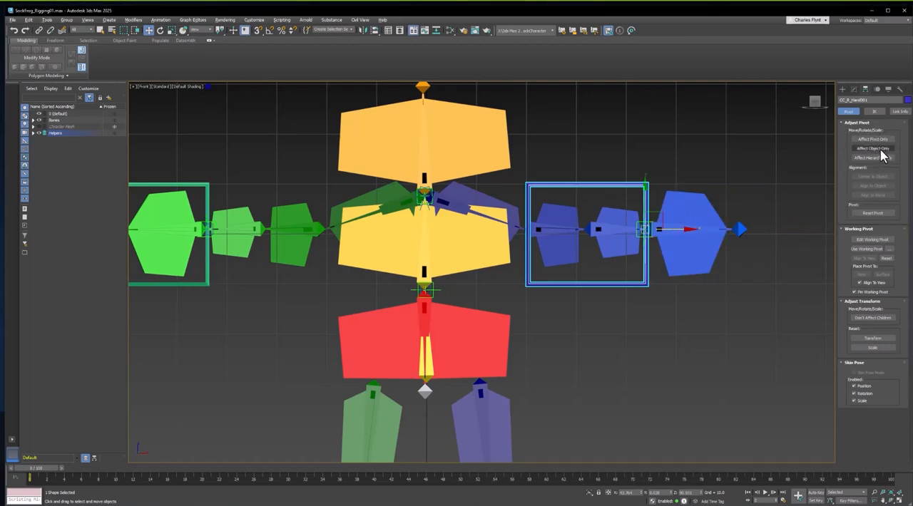
pyautogui.click(882, 149)
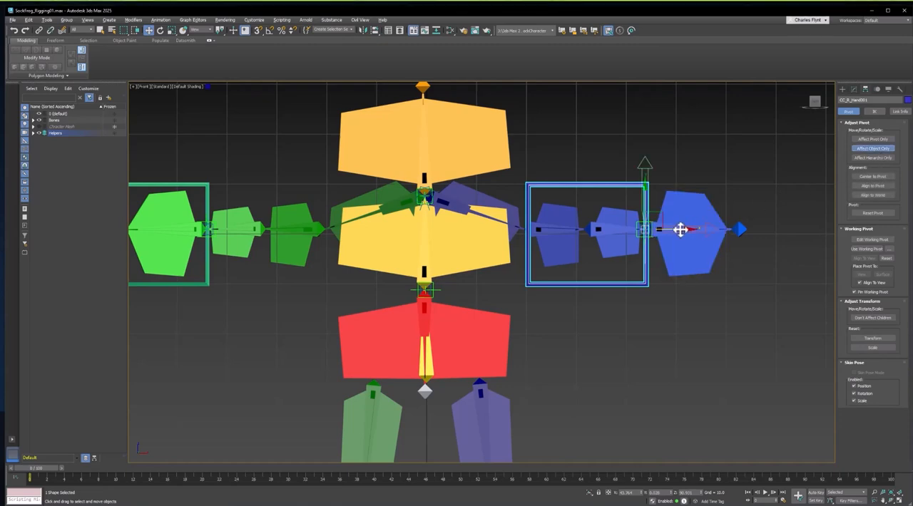
pyautogui.moveTo(684, 229); pyautogui.dragTo(797, 215)
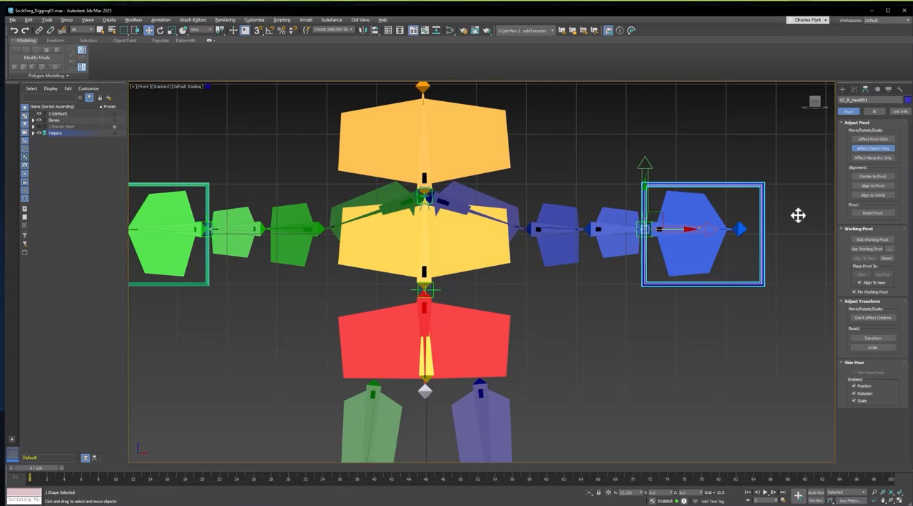
pyautogui.click(874, 149)
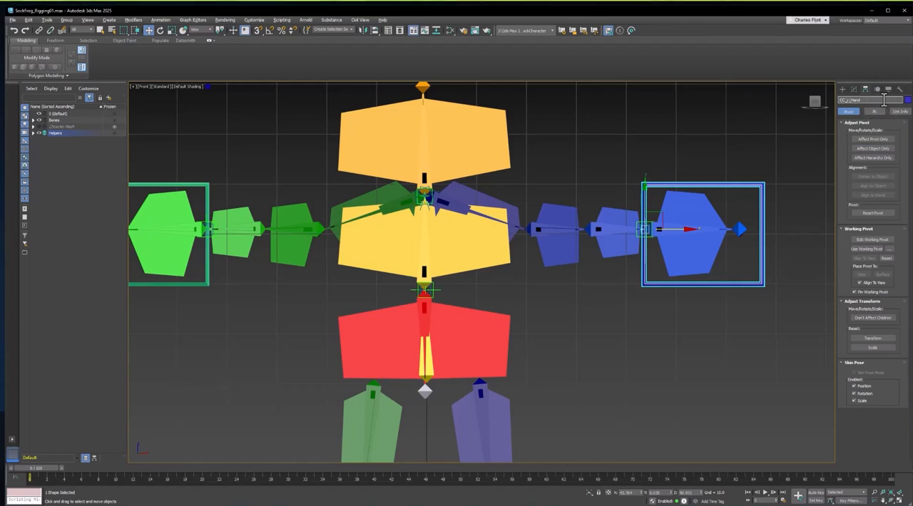
# Link the point helper at the blue wrist to the CC_L_Hand control as its parent
pyautogui.scroll(2, 670, 226)
pyautogui.scroll(2, 670, 225)
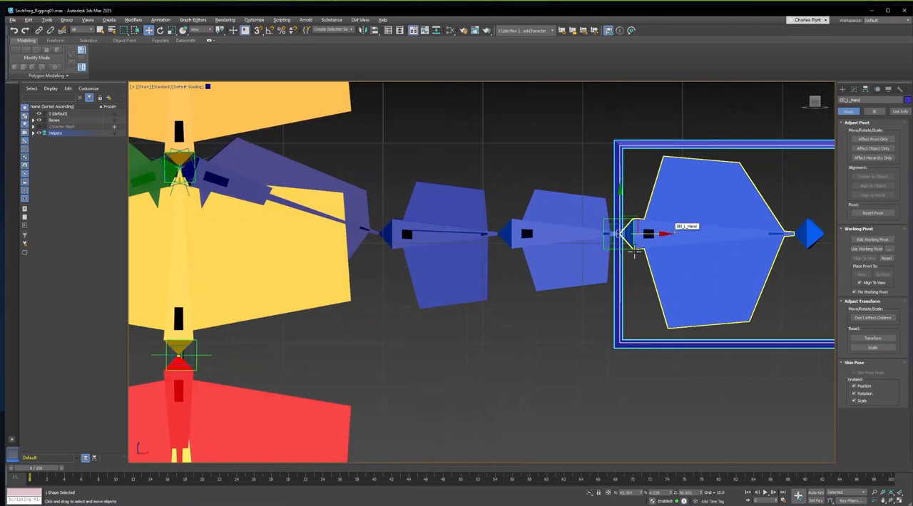
pyautogui.click(632, 243)
pyautogui.scroll(2, 649, 248)
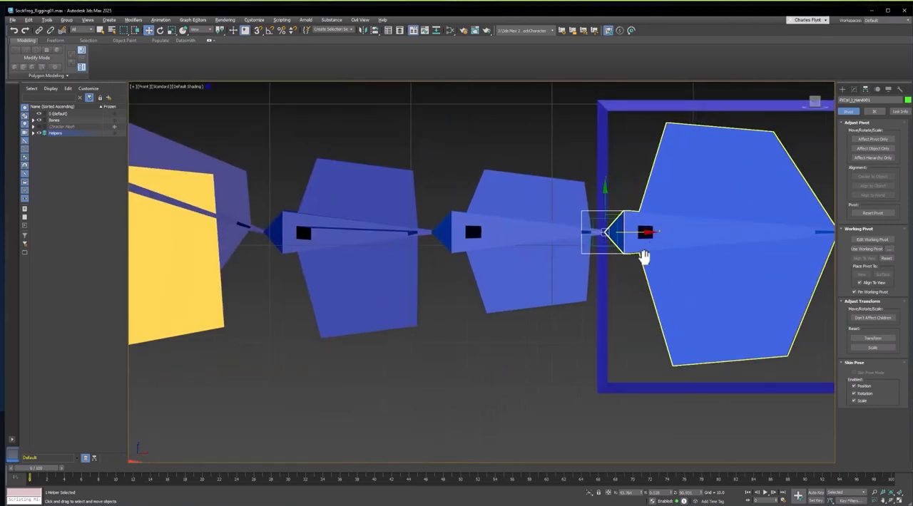
pyautogui.moveTo(647, 258); pyautogui.dragTo(638, 269, button='middle')
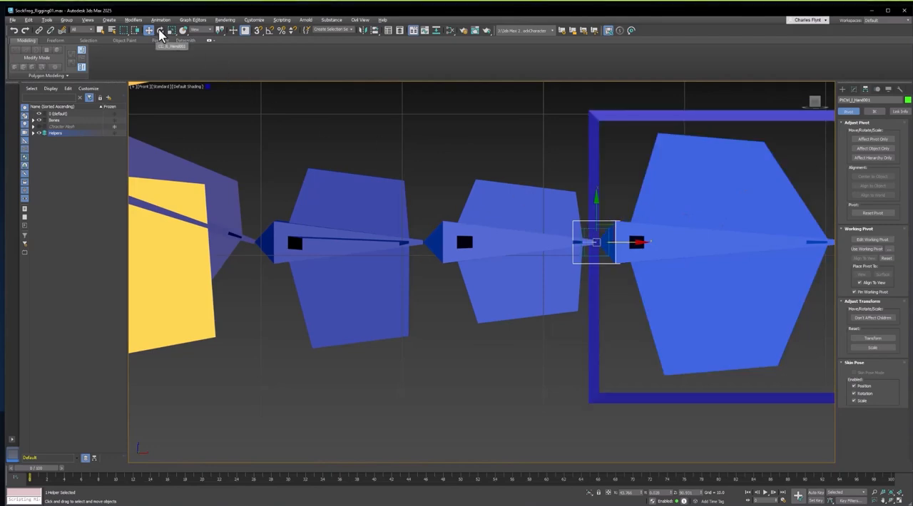
pyautogui.click(38, 30)
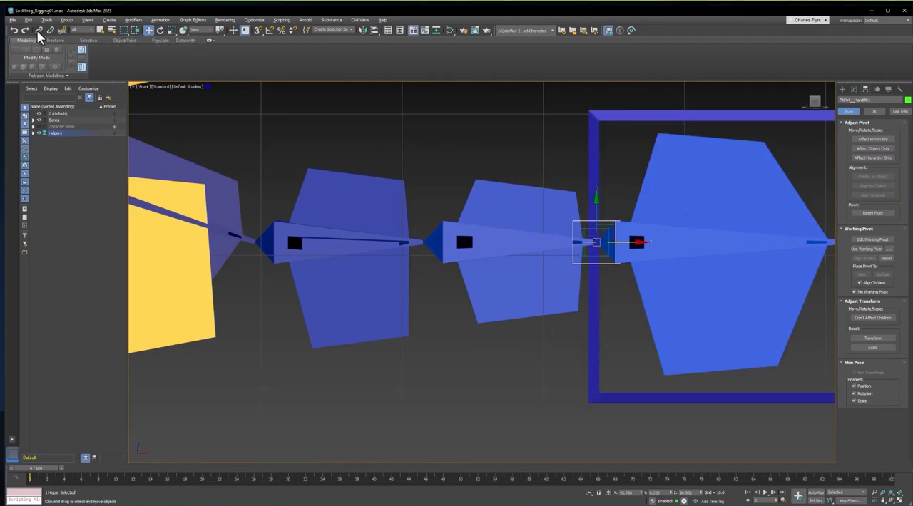
pyautogui.click(607, 225)
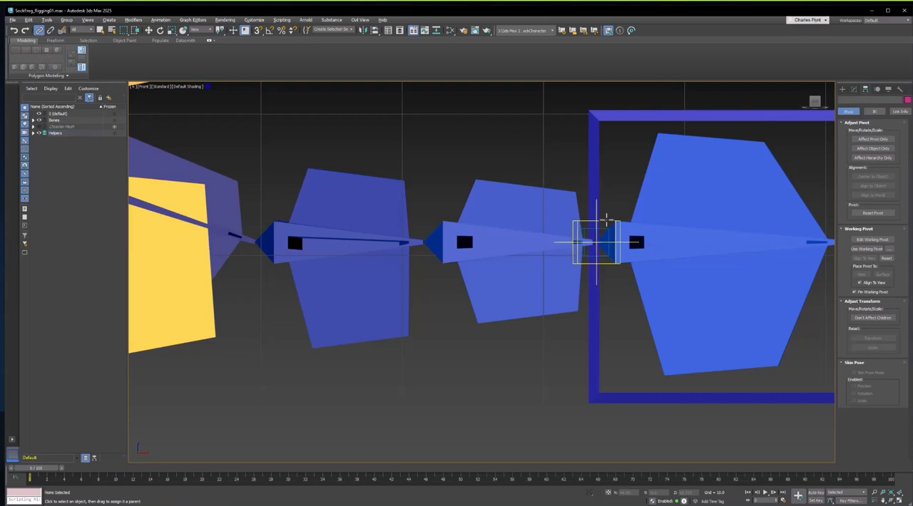
pyautogui.click(612, 225)
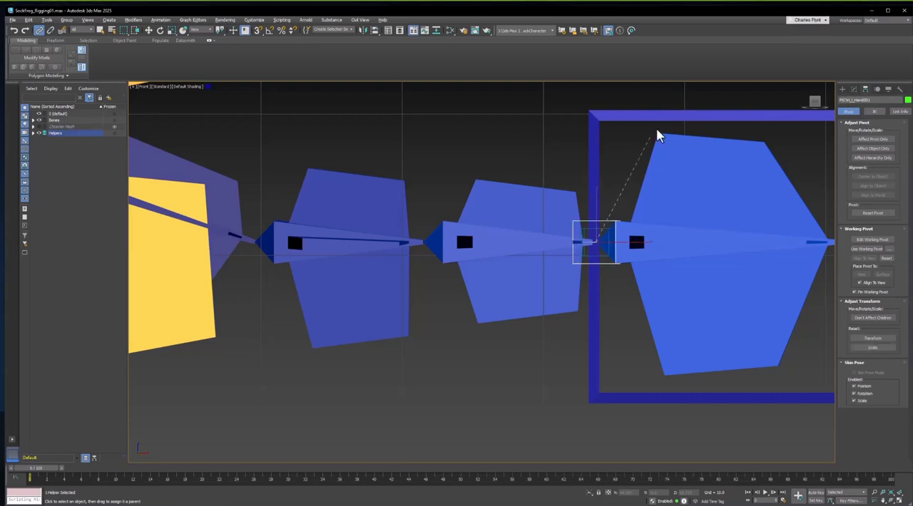
pyautogui.moveTo(657, 131); pyautogui.dragTo(672, 120)
# Link the point helper at the green wrist to the CC_R_Hand control as its parent
pyautogui.scroll(-5, 665, 122)
pyautogui.moveTo(578, 208); pyautogui.dragTo(836, 255, button='middle')
pyautogui.scroll(6, 466, 236)
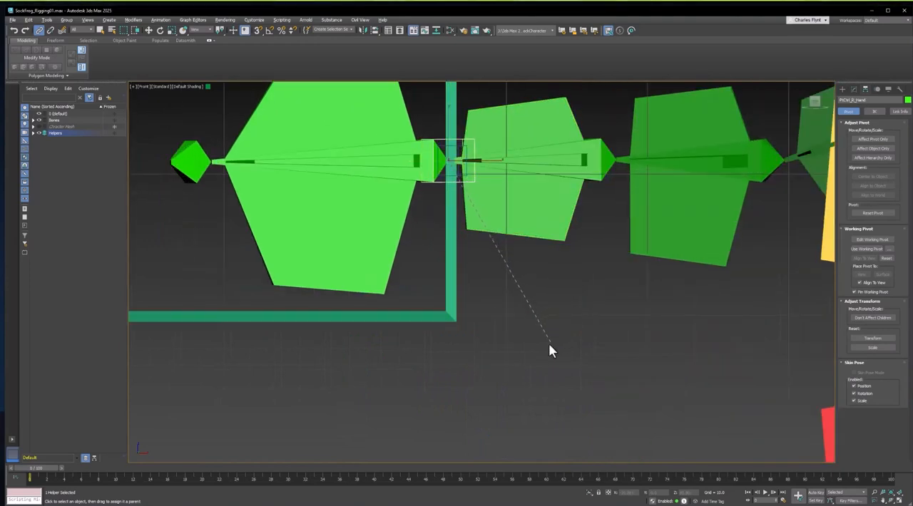
pyautogui.moveTo(459, 322); pyautogui.dragTo(460, 322)
# Link the Pt_L_Arm02 helper at the blue wrist to the CC_L_Hand control as its parent
pyautogui.scroll(-6, 459, 322)
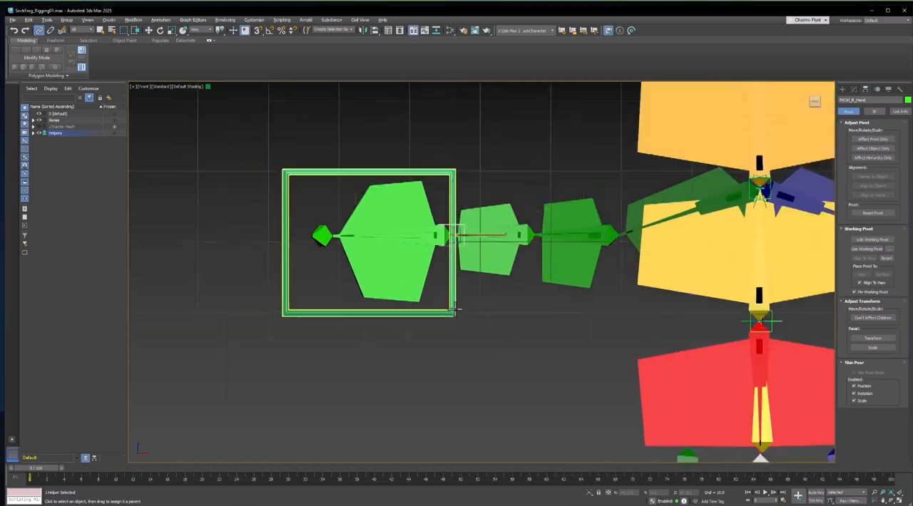
pyautogui.press('w')
pyautogui.scroll(8, 477, 302)
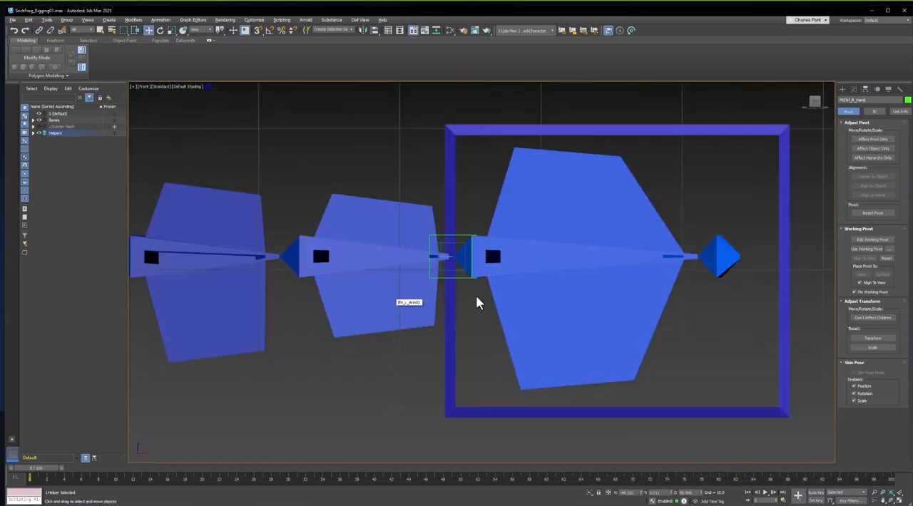
pyautogui.scroll(2, 456, 281)
pyautogui.click(468, 262)
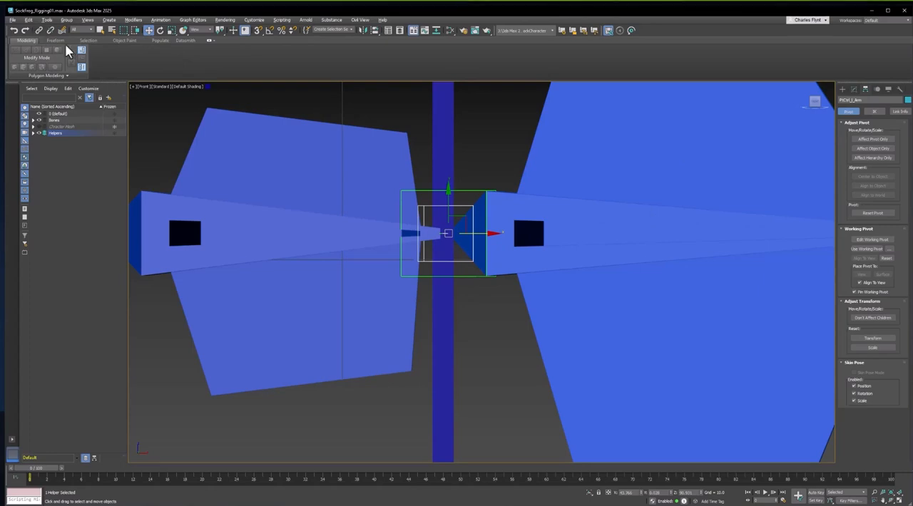
pyautogui.click(39, 31)
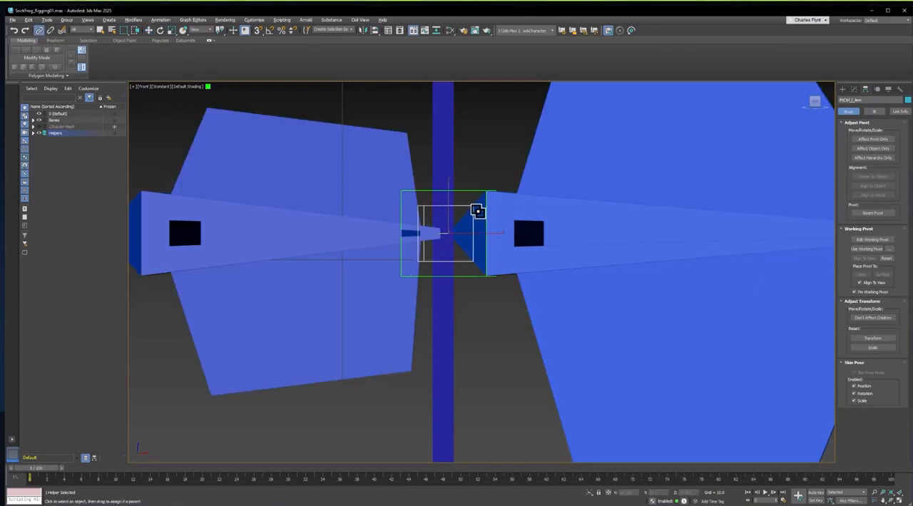
pyautogui.moveTo(476, 212); pyautogui.dragTo(448, 114)
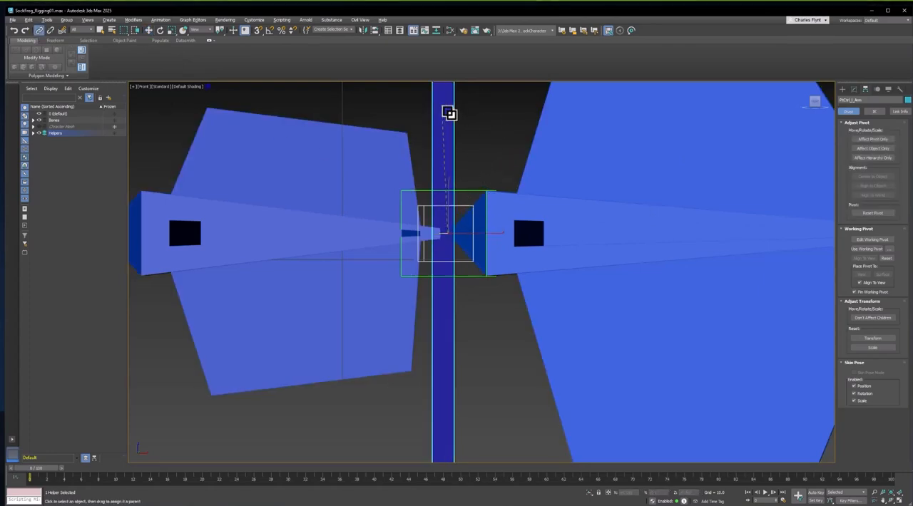
# Link the matching arm helper at the green wrist to the CC_R_Hand control as its parent
pyautogui.scroll(-2, 447, 117)
pyautogui.scroll(-5, 446, 117)
pyautogui.moveTo(430, 184); pyautogui.dragTo(767, 238, button='middle')
pyautogui.scroll(3, 366, 208)
pyautogui.moveTo(367, 207); pyautogui.dragTo(537, 279, button='middle')
pyautogui.scroll(2, 615, 235)
pyautogui.scroll(2, 536, 280)
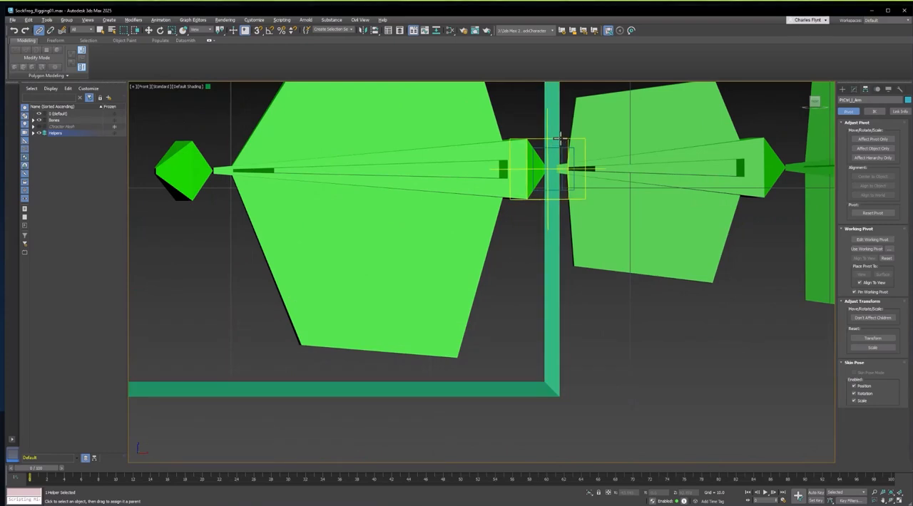
pyautogui.moveTo(562, 140); pyautogui.dragTo(552, 95)
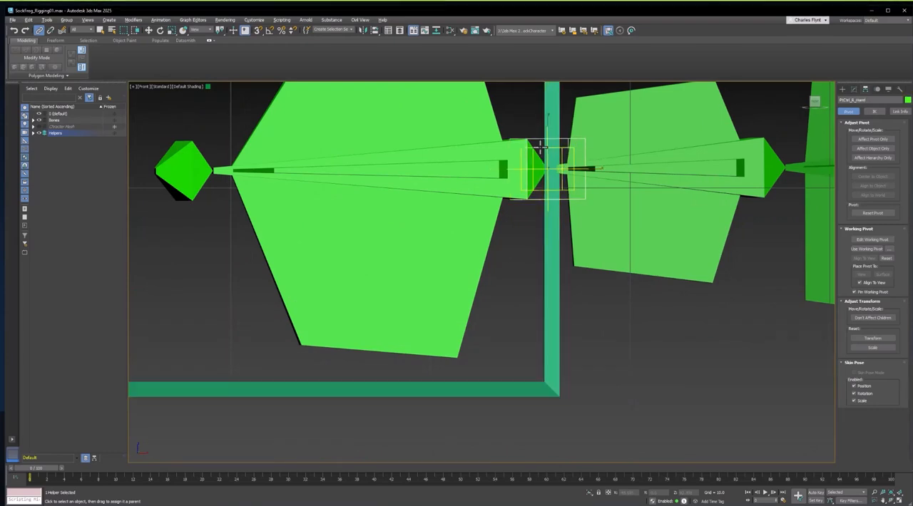
pyautogui.moveTo(543, 148); pyautogui.dragTo(551, 102)
# Freeze the transforms of both hand controls, CC_R_Hand and CC_L_Hand
pyautogui.scroll(-6, 551, 97)
pyautogui.moveTo(551, 97); pyautogui.dragTo(369, 195, button='middle')
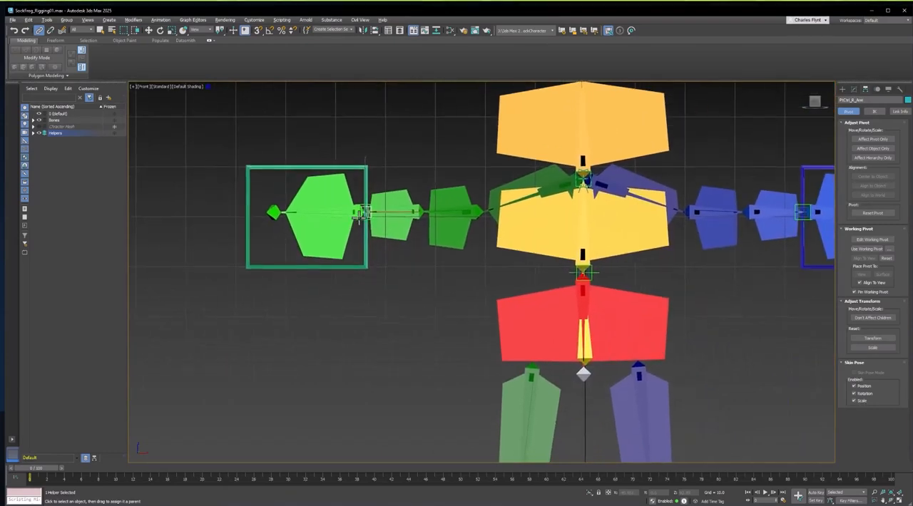
pyautogui.click(149, 30)
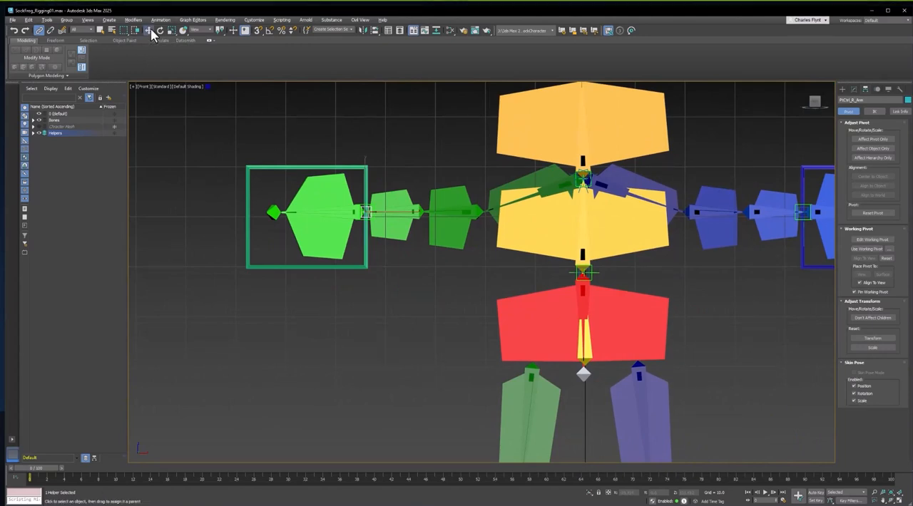
pyautogui.click(301, 167)
pyautogui.click(301, 167)
pyautogui.moveTo(784, 184); pyautogui.dragTo(706, 197, button='middle')
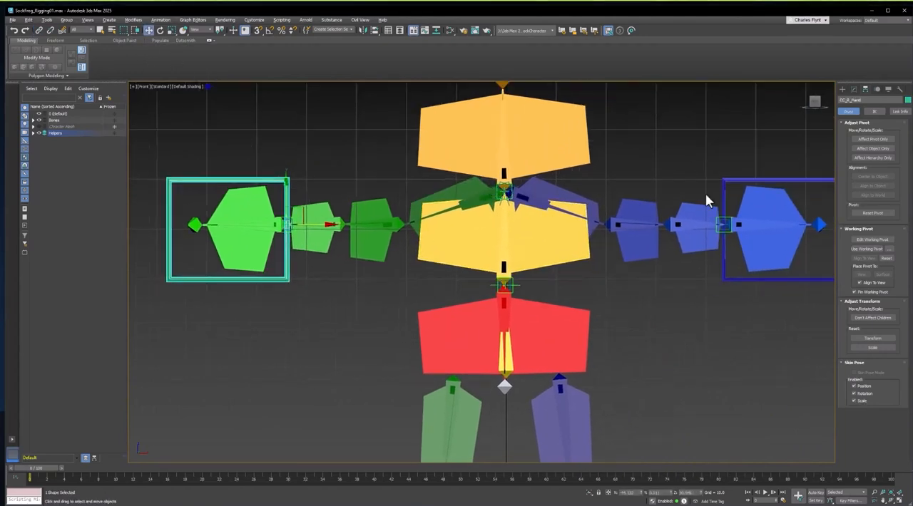
pyautogui.keyDown('ctrl'); pyautogui.click(788, 179); pyautogui.keyUp('ctrl')
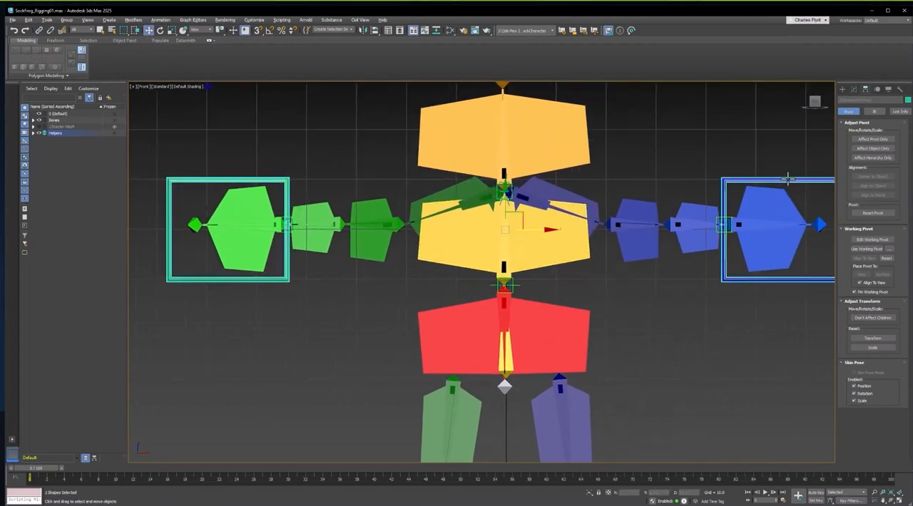
pyautogui.keyDown('alt'); pyautogui.rightClick(675, 130); pyautogui.keyUp('alt')
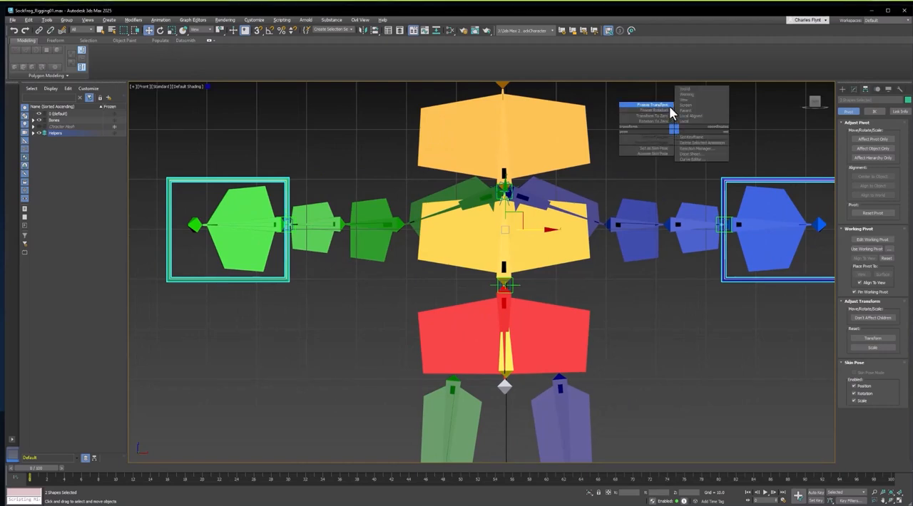
pyautogui.click(669, 105)
pyautogui.click(499, 278)
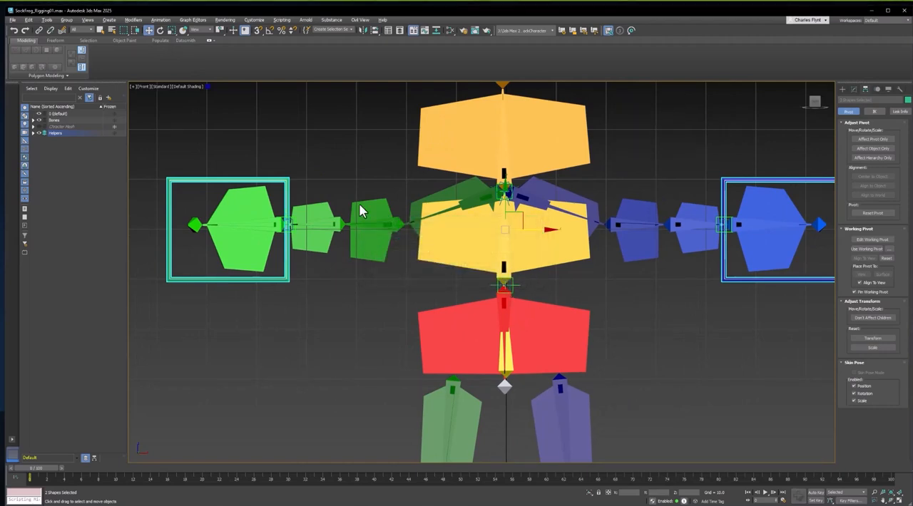
# Test-move the CC_R_Hand control and undo the move
pyautogui.click(338, 188)
pyautogui.click(288, 187)
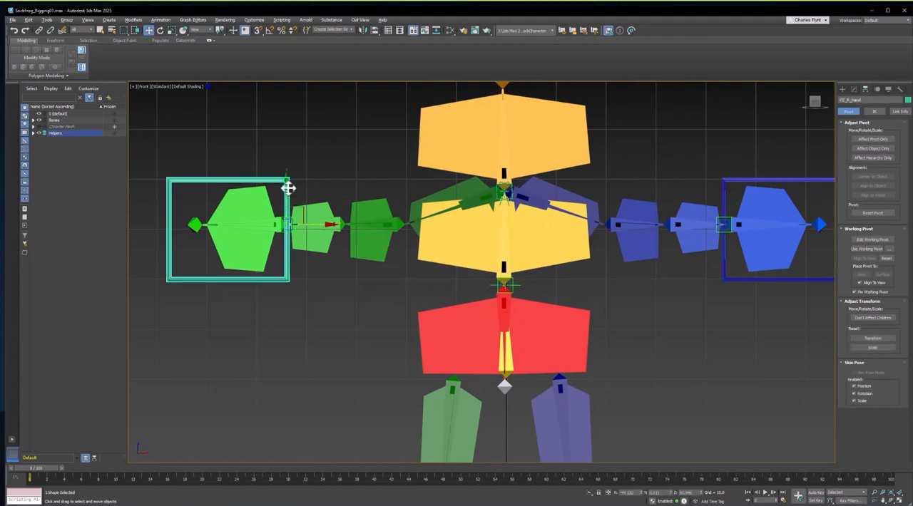
pyautogui.moveTo(310, 221); pyautogui.dragTo(328, 212)
pyautogui.click(162, 30)
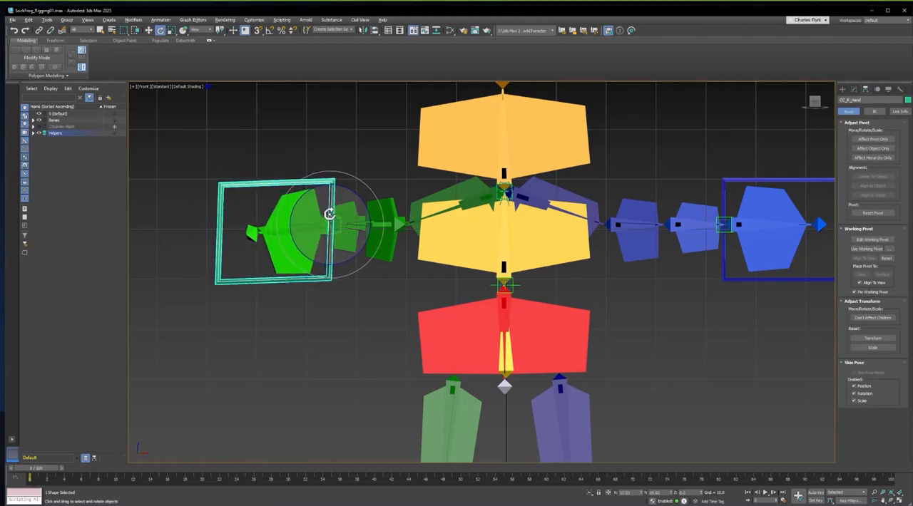
pyautogui.hotkey('ctrl', 'z')
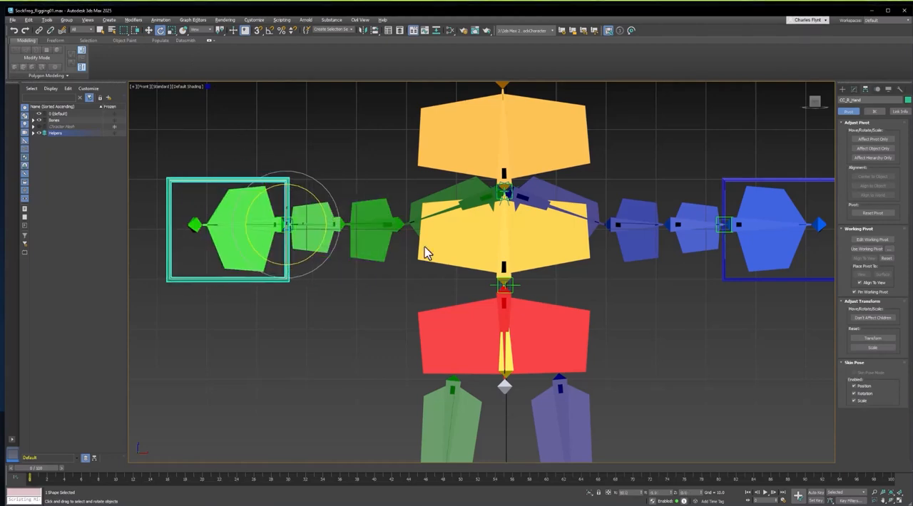
# Test-move and rotate the blue hand and undo the changes
pyautogui.click(783, 186)
pyautogui.moveTo(689, 197); pyautogui.dragTo(501, 216, button='middle')
pyautogui.press('w')
pyautogui.moveTo(564, 241); pyautogui.dragTo(515, 222)
pyautogui.press('e')
pyautogui.hotkey('ctrl', 'z')
pyautogui.hotkey('ctrl', 'z')
# Select the foot controls and inspect them from a perspective view
pyautogui.moveTo(548, 240); pyautogui.dragTo(681, 266, button='middle')
pyautogui.moveTo(593, 299); pyautogui.dragTo(569, 314, button='middle')
pyautogui.scroll(-3, 576, 224)
pyautogui.click(535, 438)
pyautogui.moveTo(731, 198); pyautogui.dragTo(727, 206, button='middle')
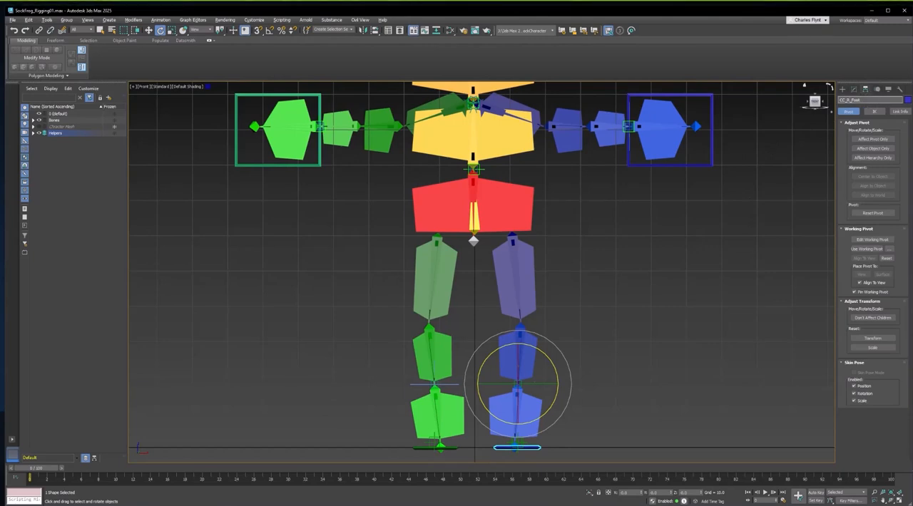
pyautogui.click(447, 446)
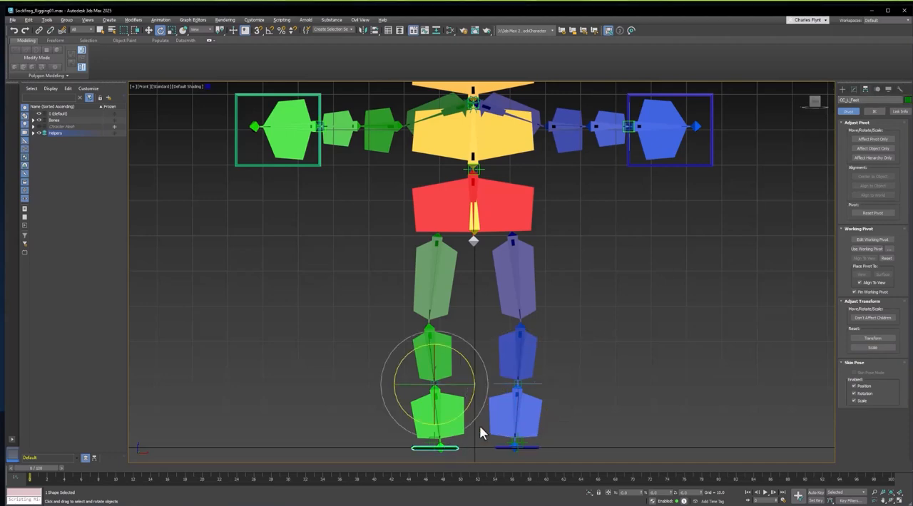
pyautogui.click(872, 101)
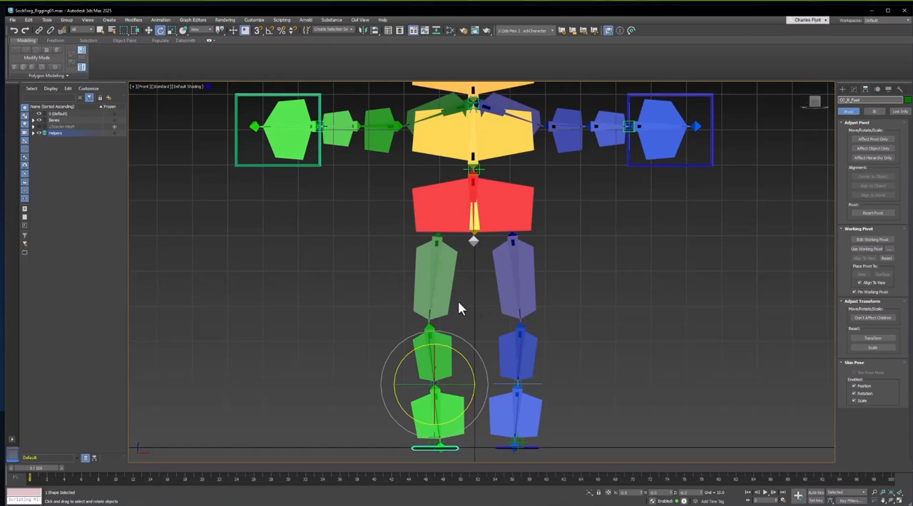
pyautogui.moveTo(591, 296); pyautogui.dragTo(531, 297, button='middle')
pyautogui.scroll(-3, 579, 291)
pyautogui.keyDown('alt'); pyautogui.moveTo(531, 297); pyautogui.dragTo(599, 273, button='middle'); pyautogui.keyUp('alt')
pyautogui.scroll(2, 535, 308)
pyautogui.scroll(2, 596, 279)
pyautogui.moveTo(599, 273); pyautogui.dragTo(601, 257, button='middle')
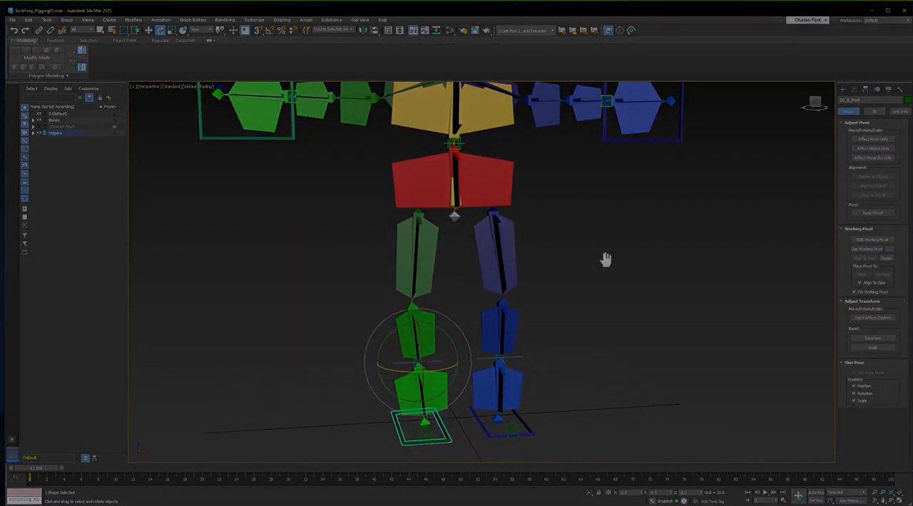